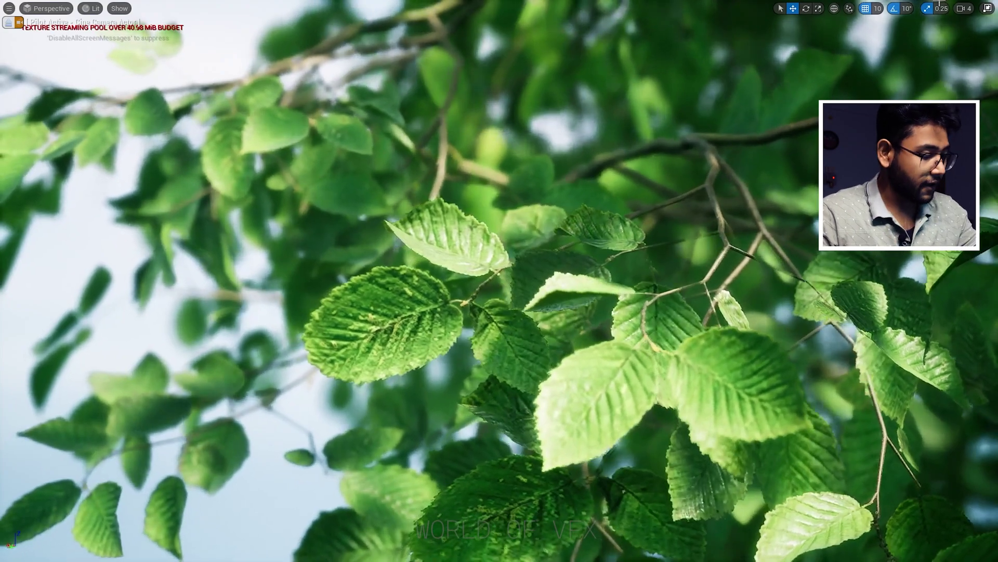
- Leave the immersive view, create a new level from the Empty Level template, and turn off the Static Mesh content filter
{"action": "key", "text": "F11"}
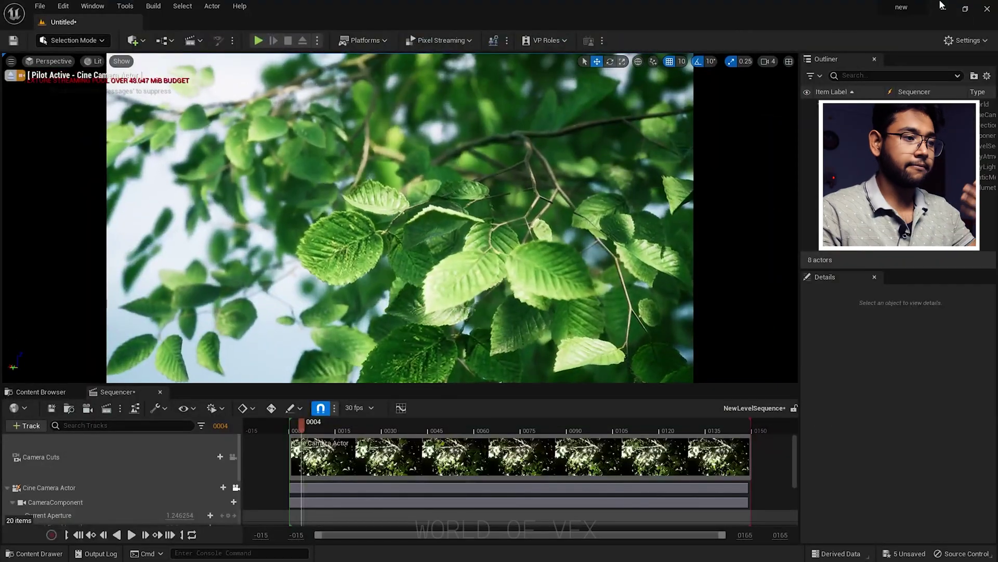
{"action": "left_click", "coordinate": [40, 6]}
{"action": "left_click", "coordinate": [63, 35]}
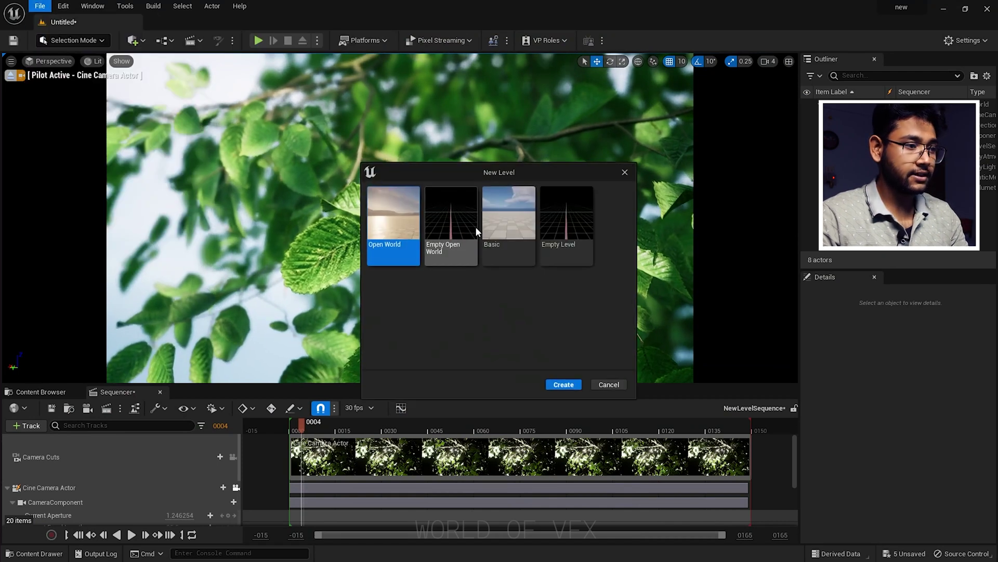
{"action": "left_click", "coordinate": [475, 228]}
{"action": "left_click", "coordinate": [548, 219]}
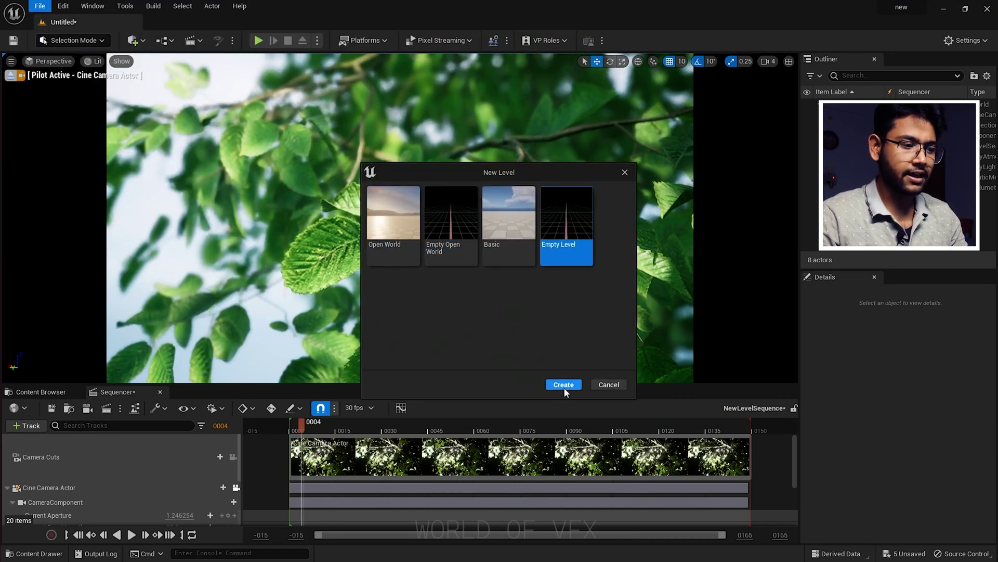
{"action": "left_click", "coordinate": [563, 387]}
{"action": "left_click", "coordinate": [571, 404]}
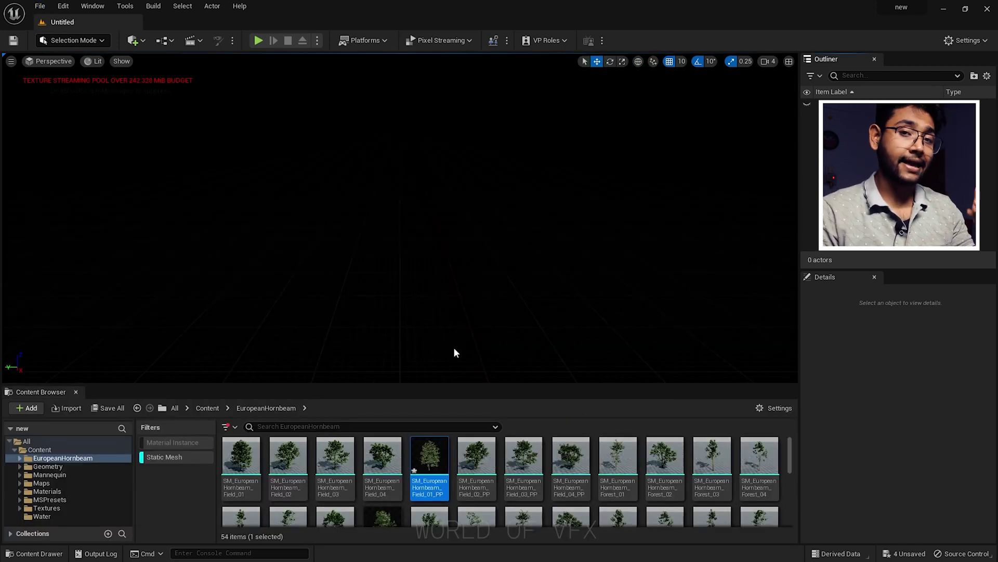
{"action": "left_click", "coordinate": [166, 457]}
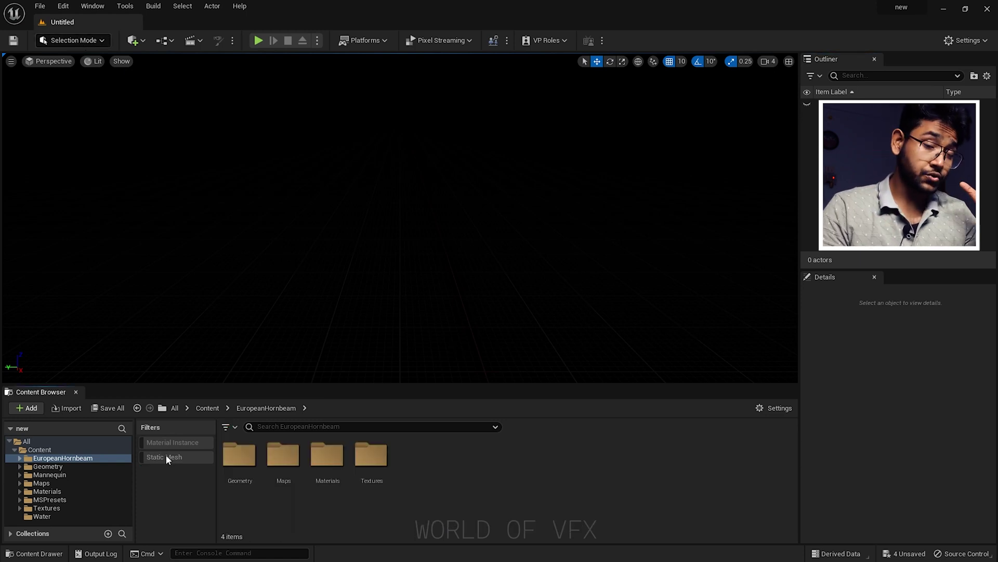
- Use the Env. Light Mixer to create a sky light, atmospheric light, sky atmosphere, volumetric cloud and height fog
{"action": "left_click", "coordinate": [93, 6]}
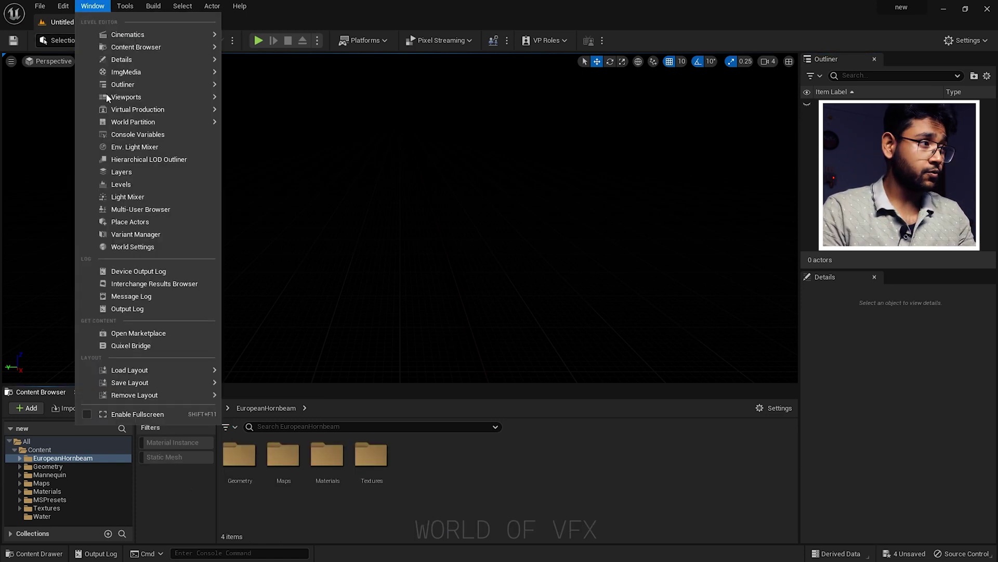
{"action": "left_click", "coordinate": [134, 148]}
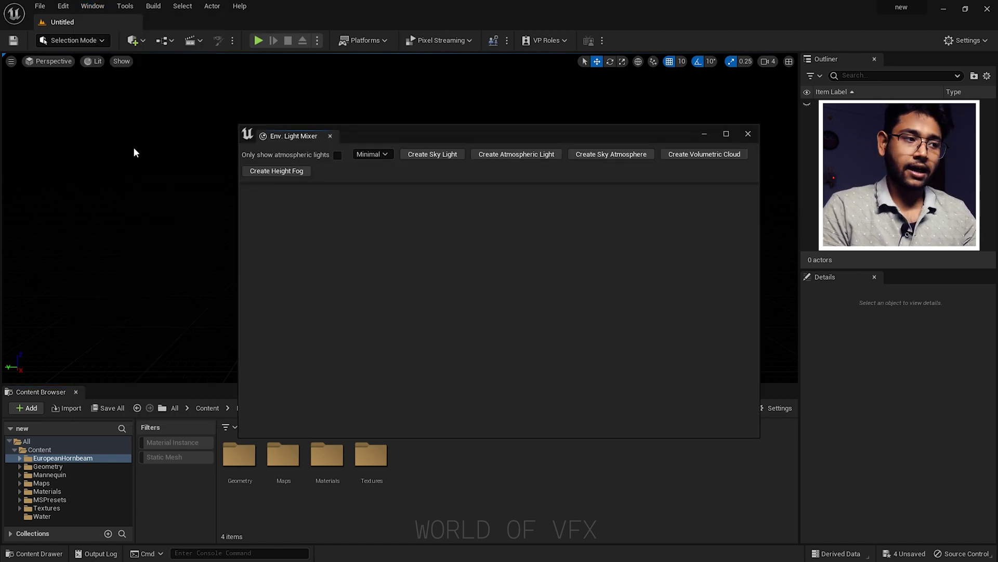
{"action": "left_click", "coordinate": [445, 156]}
{"action": "left_click", "coordinate": [445, 156]}
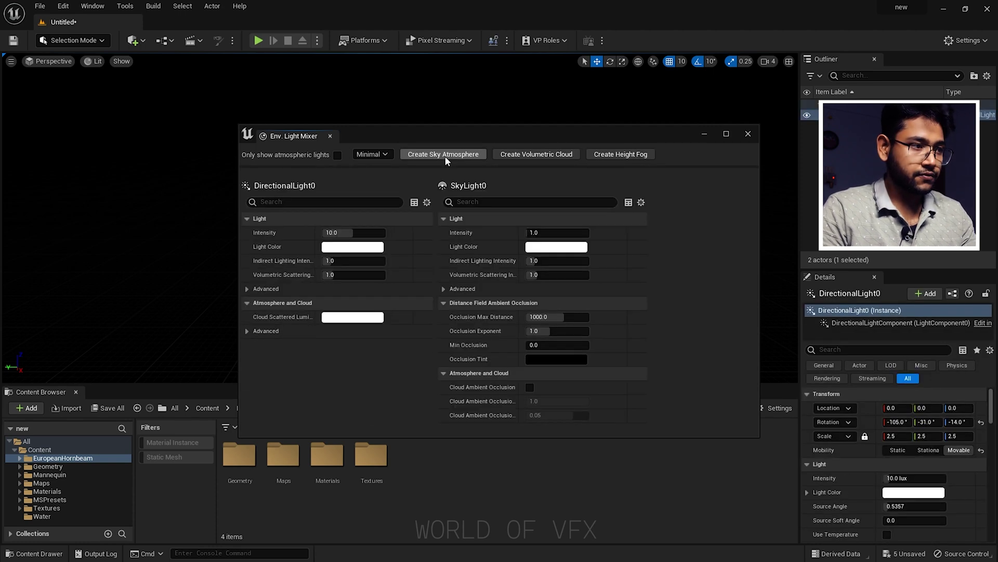
{"action": "left_click", "coordinate": [445, 156]}
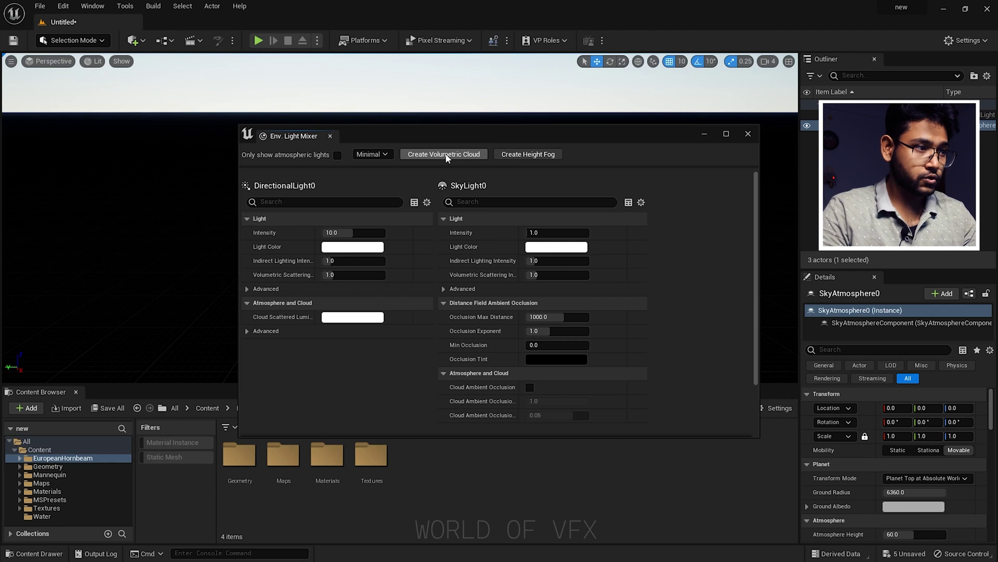
{"action": "left_click", "coordinate": [446, 155]}
{"action": "left_click", "coordinate": [447, 156]}
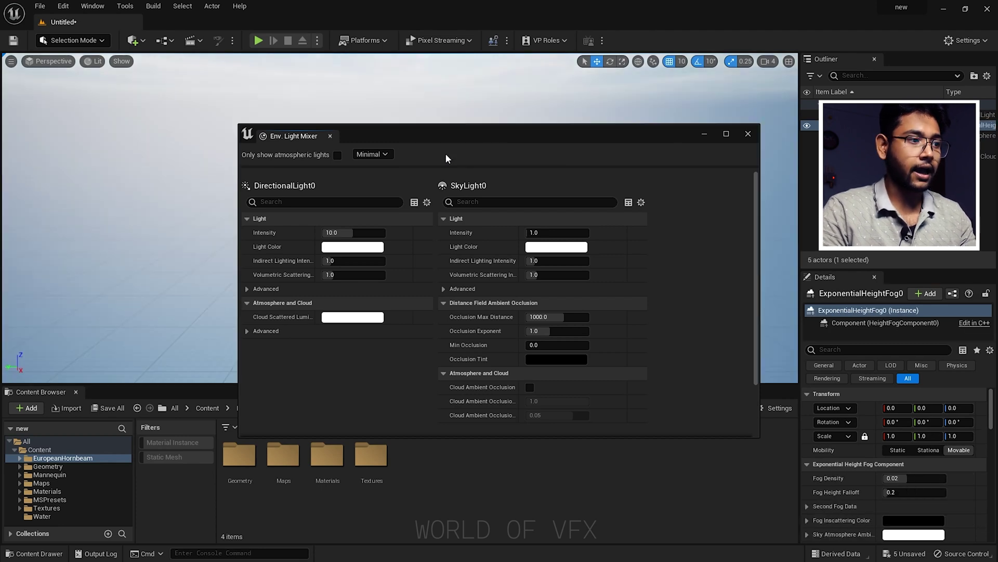
- Close the Env. Light Mixer and delete the volumetric cloud from the level
{"action": "left_click", "coordinate": [748, 134]}
{"action": "key", "text": "Delete"}
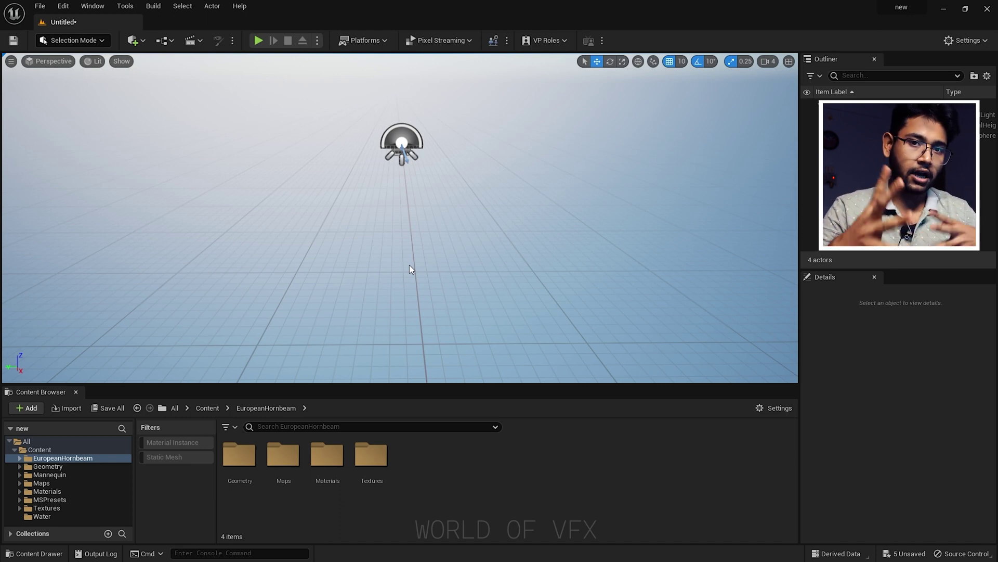
- Add a Plane shape to the level and scale it up uniformly to about 17.25
{"action": "left_click", "coordinate": [134, 41]}
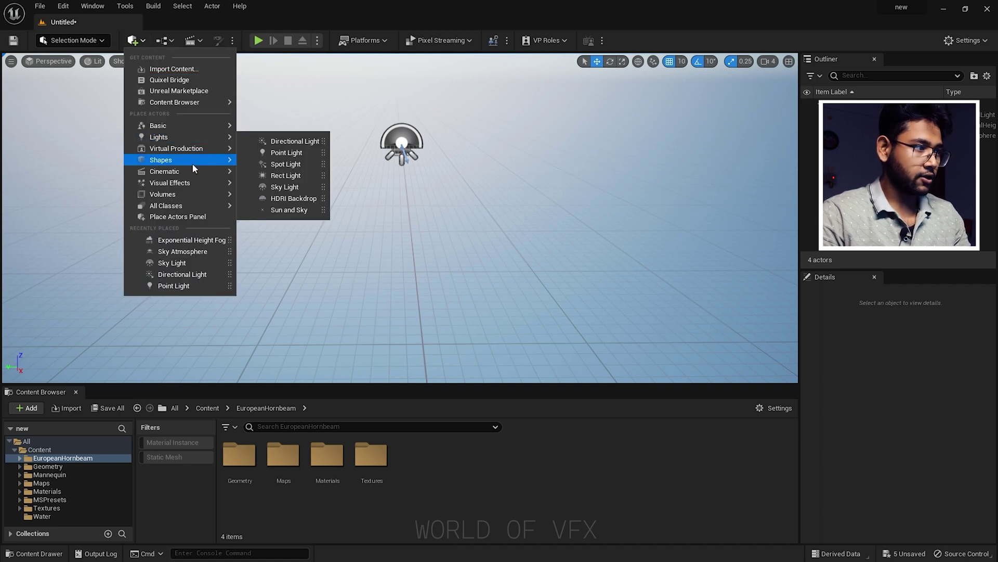
{"action": "mouse_move", "coordinate": [193, 165]}
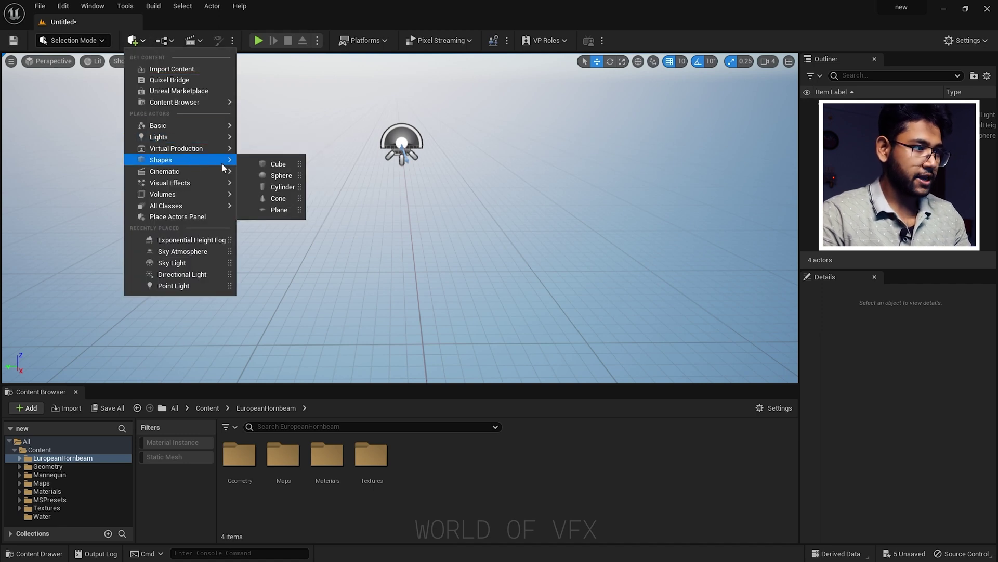
{"action": "left_click", "coordinate": [281, 210]}
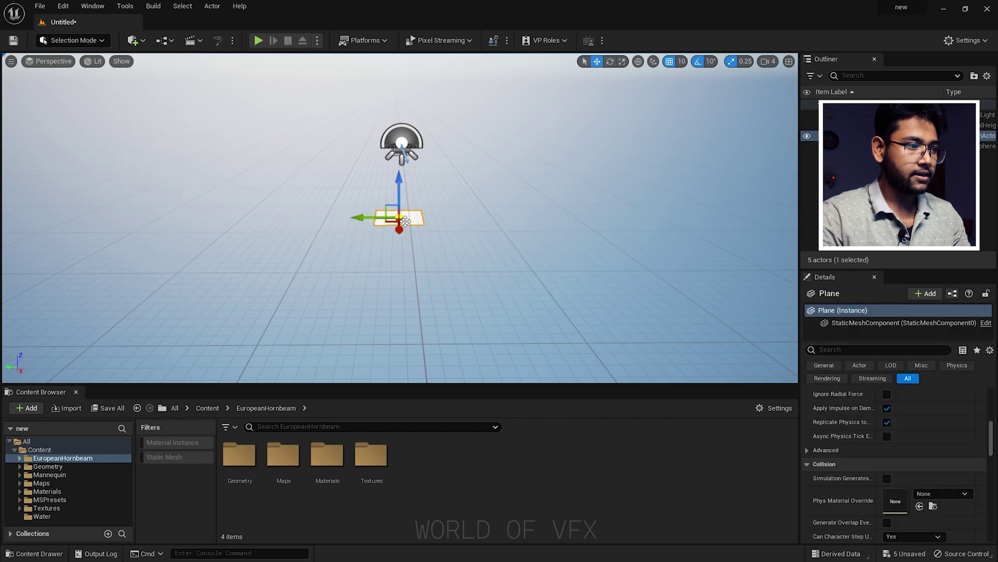
{"action": "key", "text": "ctrl+z"}
{"action": "key", "text": "r"}
{"action": "right_click_drag", "start_coordinate": [406, 221], "coordinate": [396, 241]}
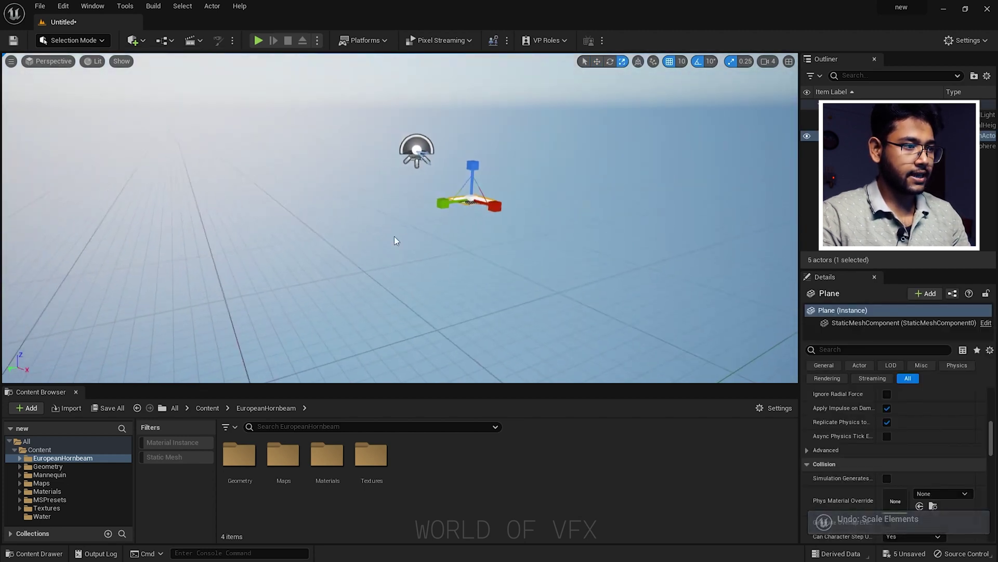
{"action": "left_click_drag", "start_coordinate": [471, 199], "coordinate": [520, 174]}
{"action": "right_click_drag", "start_coordinate": [446, 238], "coordinate": [448, 242]}
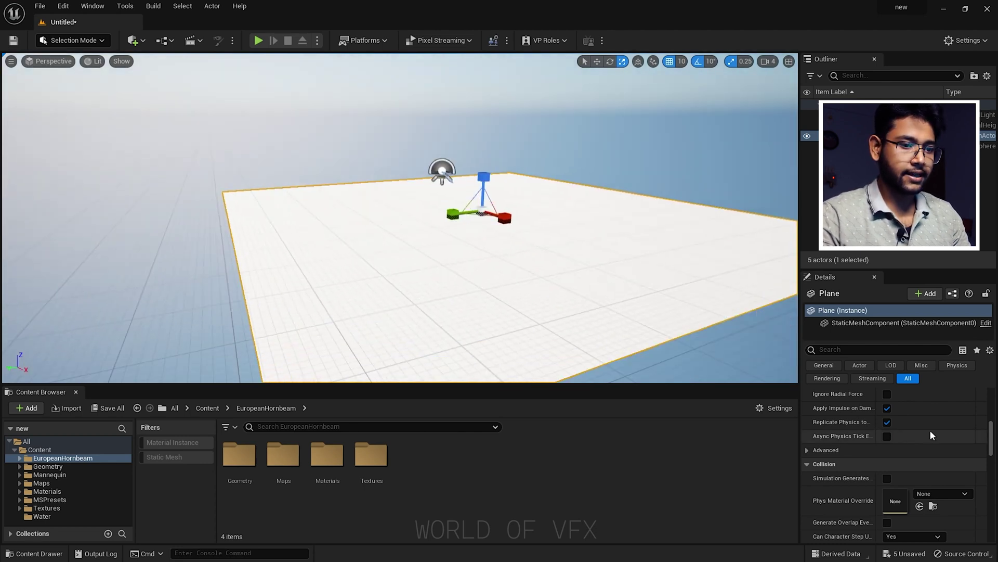
- Set the plane's Z location to 0 and switch to the move tool
{"action": "scroll", "coordinate": [933, 436], "scroll_direction": "up", "scroll_amount": 5}
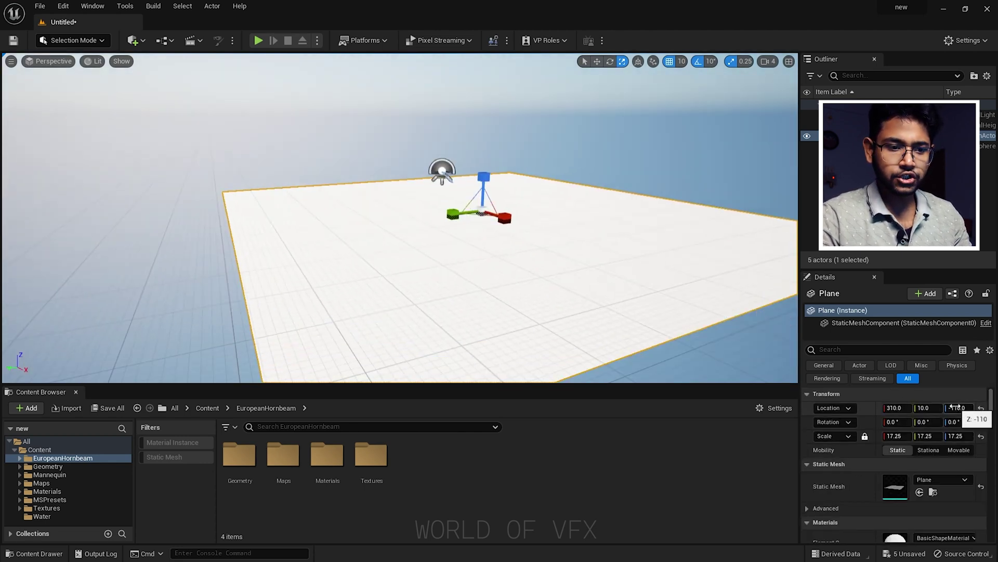
{"action": "left_click", "coordinate": [954, 408]}
{"action": "type", "text": "0"}
{"action": "key", "text": "Return"}
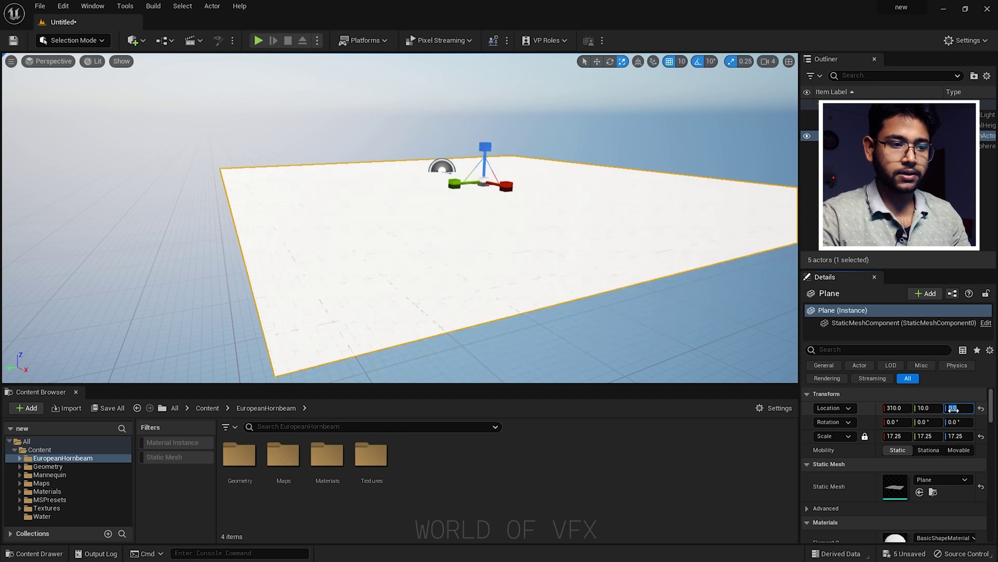
{"action": "mouse_move", "coordinate": [453, 269]}
{"action": "right_mouse_down"}
{"action": "mouse_move", "coordinate": [451, 281]}
{"action": "mouse_move", "coordinate": [451, 250]}
{"action": "right_mouse_up"}
{"action": "key", "text": "f"}
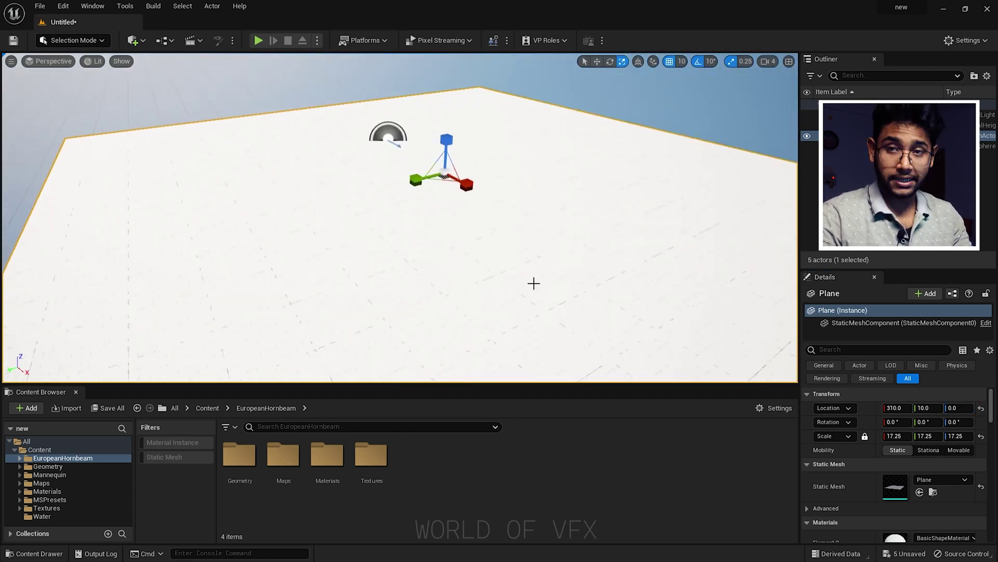
{"action": "key", "text": "w"}
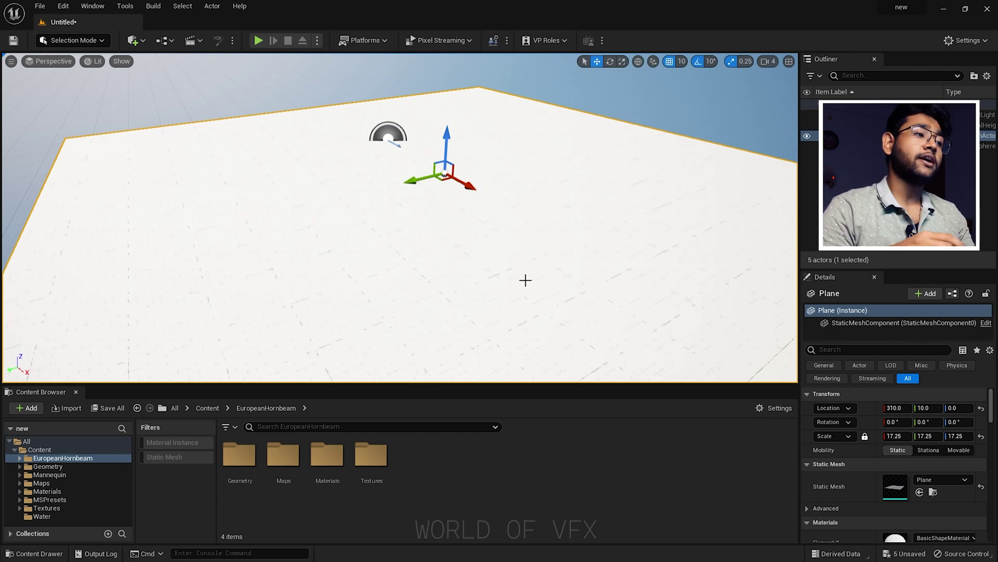
- Open Quixel Bridge and maximise its window
{"action": "left_click", "coordinate": [133, 40]}
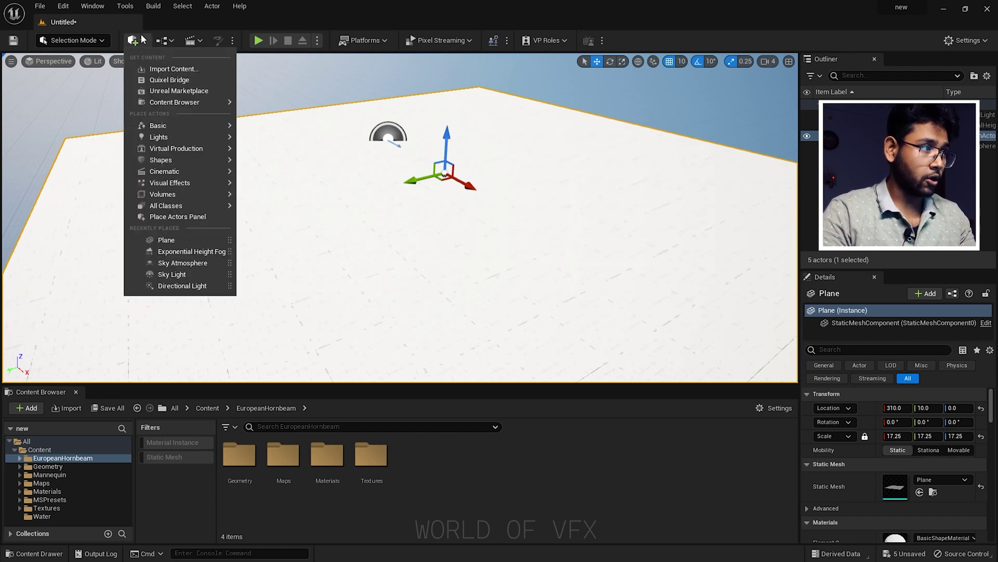
{"action": "left_click", "coordinate": [172, 81]}
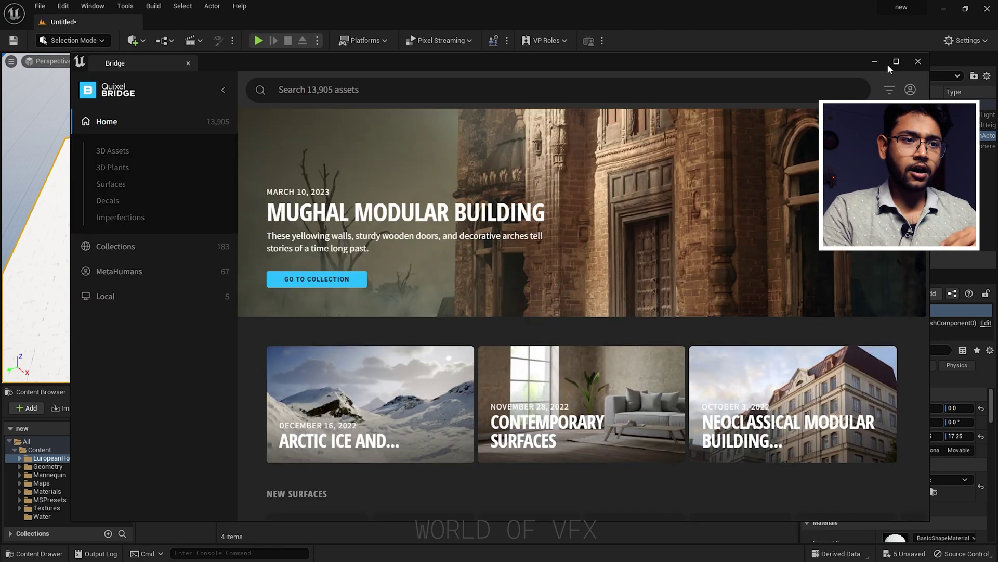
{"action": "left_click", "coordinate": [896, 62]}
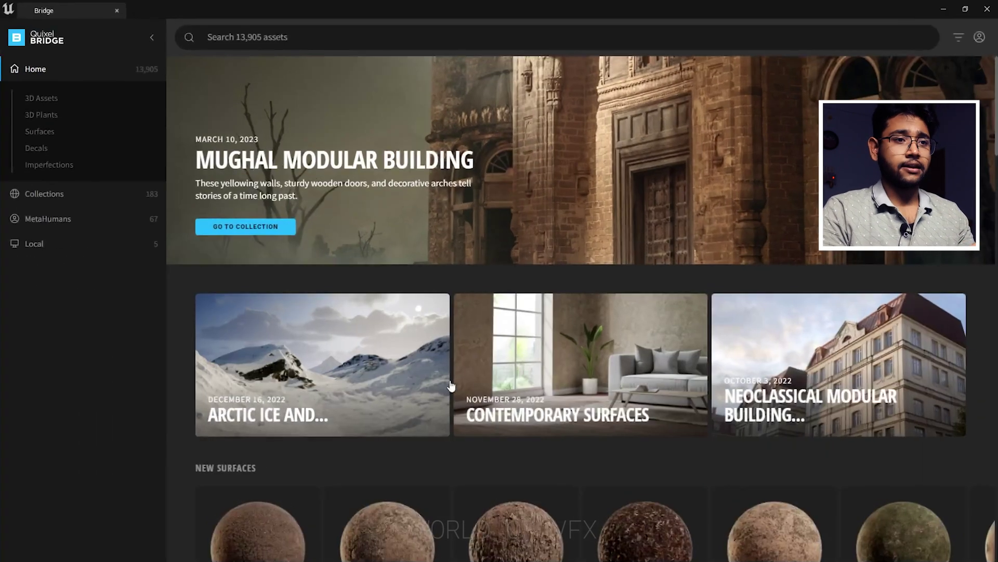
- Look through the Bridge home page's new surfaces, 3D models, 3D plants, collections and asset types
{"action": "scroll", "coordinate": [528, 354], "scroll_direction": "down", "scroll_amount": 10}
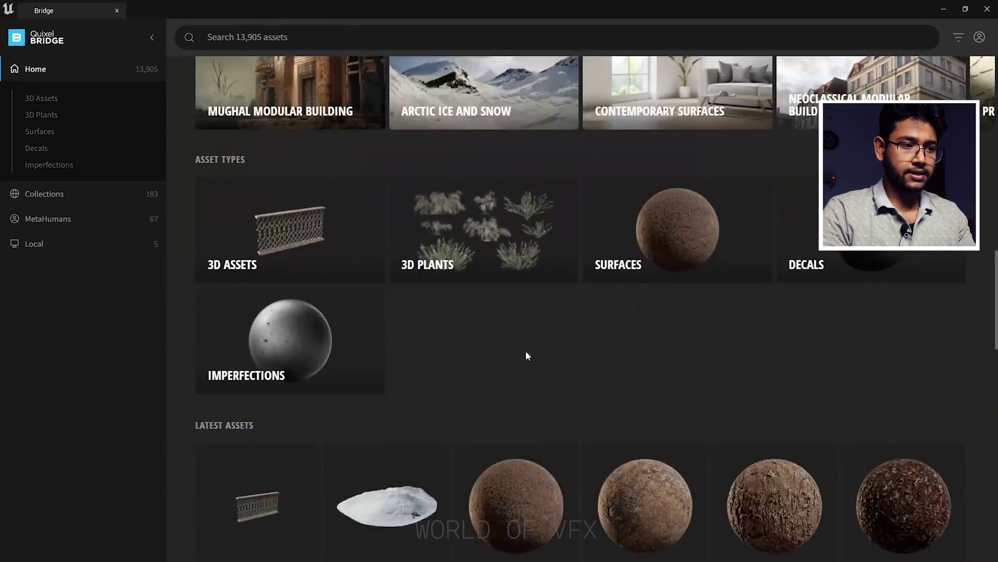
{"action": "scroll", "coordinate": [526, 353], "scroll_direction": "up", "scroll_amount": 5}
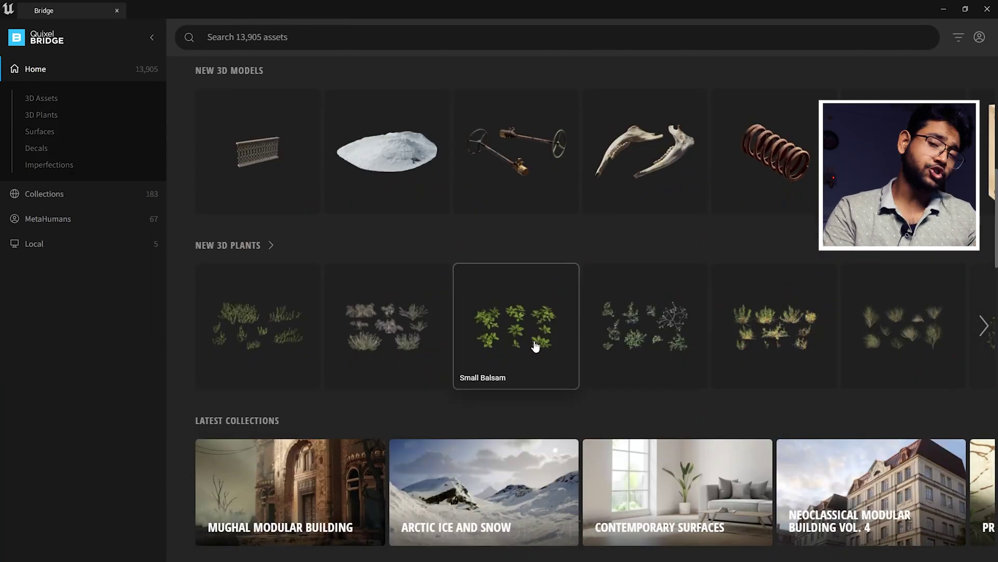
{"action": "scroll", "coordinate": [535, 346], "scroll_direction": "up", "scroll_amount": 6}
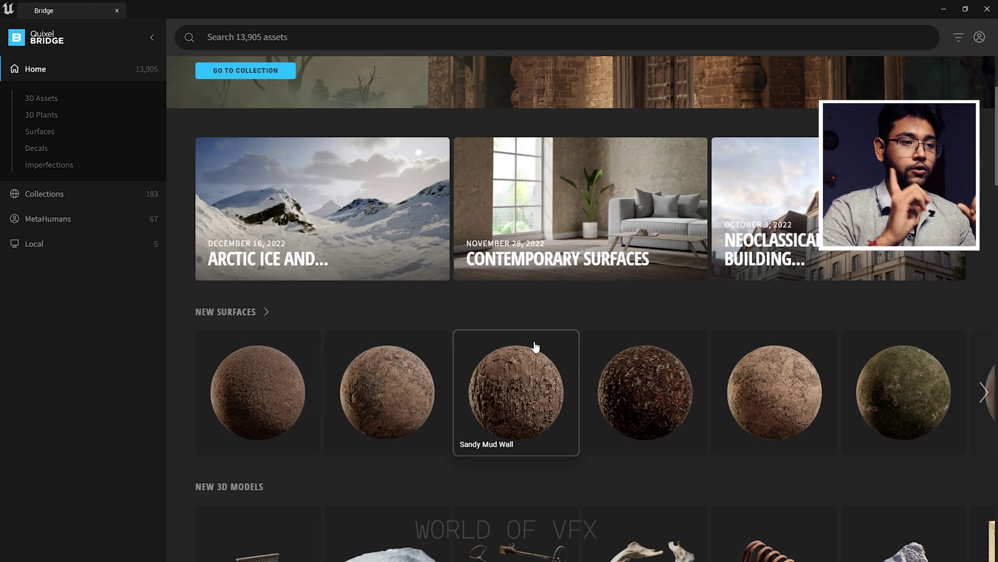
{"action": "scroll", "coordinate": [535, 346], "scroll_direction": "down", "scroll_amount": 5}
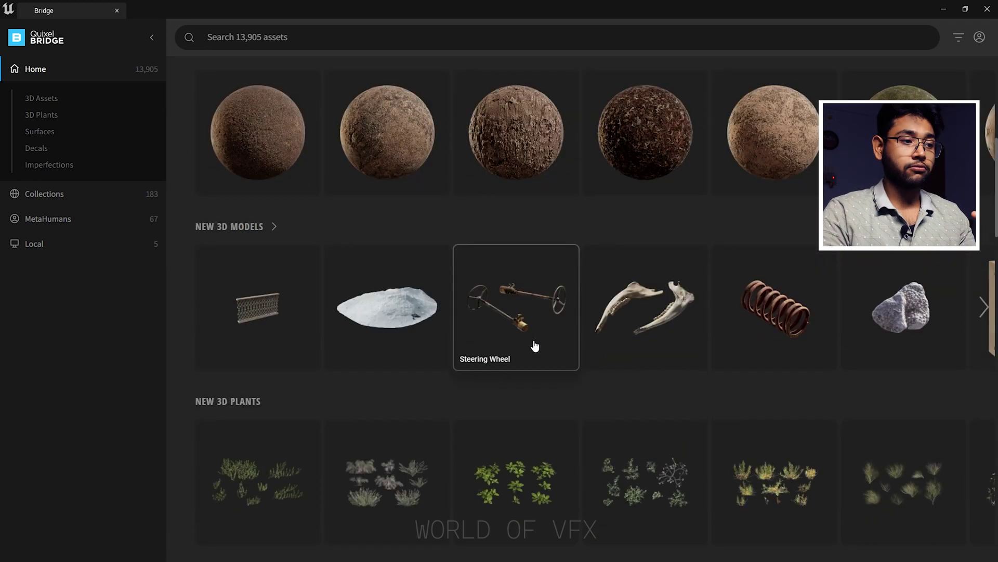
{"action": "scroll", "coordinate": [529, 351], "scroll_direction": "down", "scroll_amount": 6}
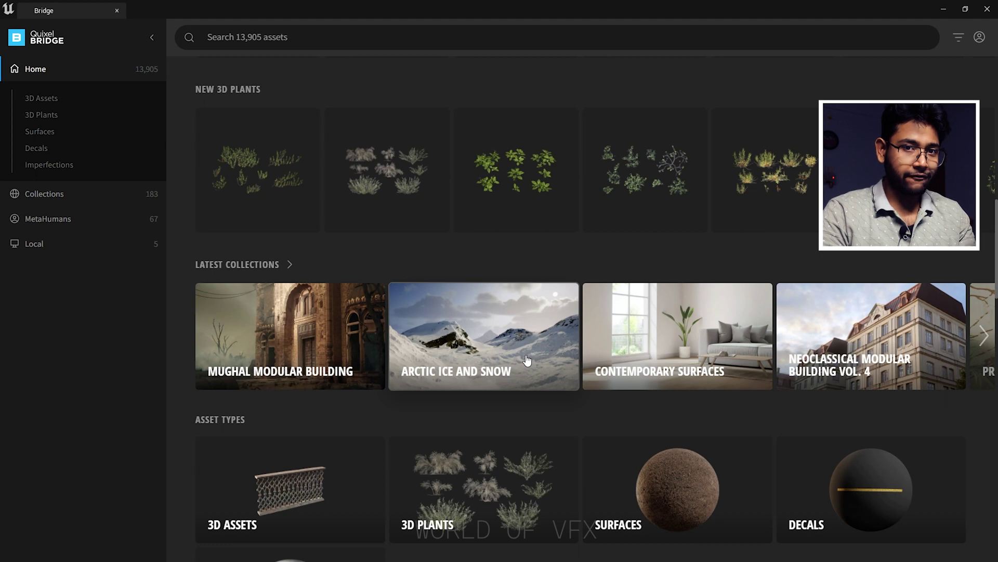
{"action": "scroll", "coordinate": [508, 337], "scroll_direction": "down", "scroll_amount": 5}
{"action": "scroll", "coordinate": [507, 337], "scroll_direction": "up", "scroll_amount": 14}
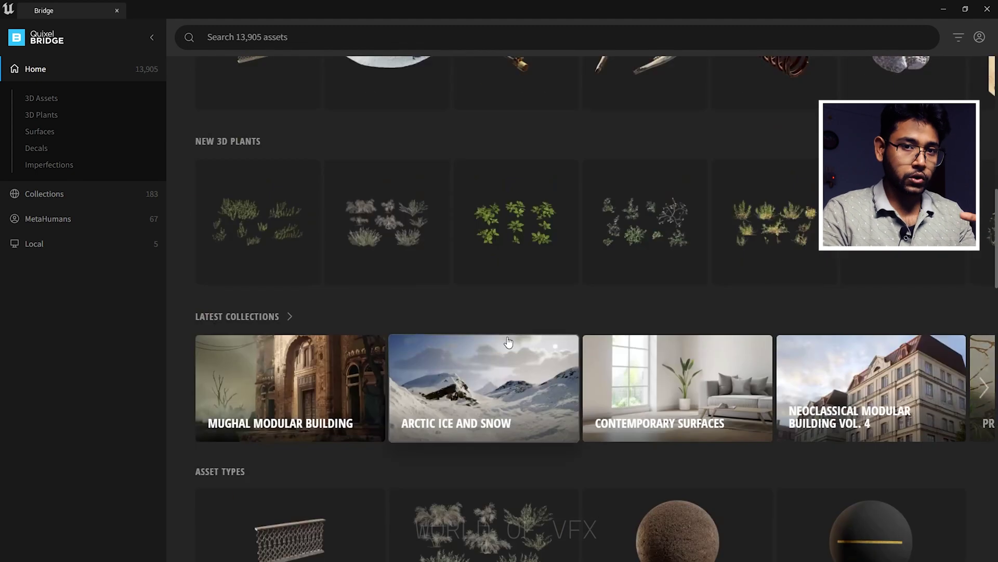
{"action": "scroll", "coordinate": [508, 342], "scroll_direction": "up", "scroll_amount": 5}
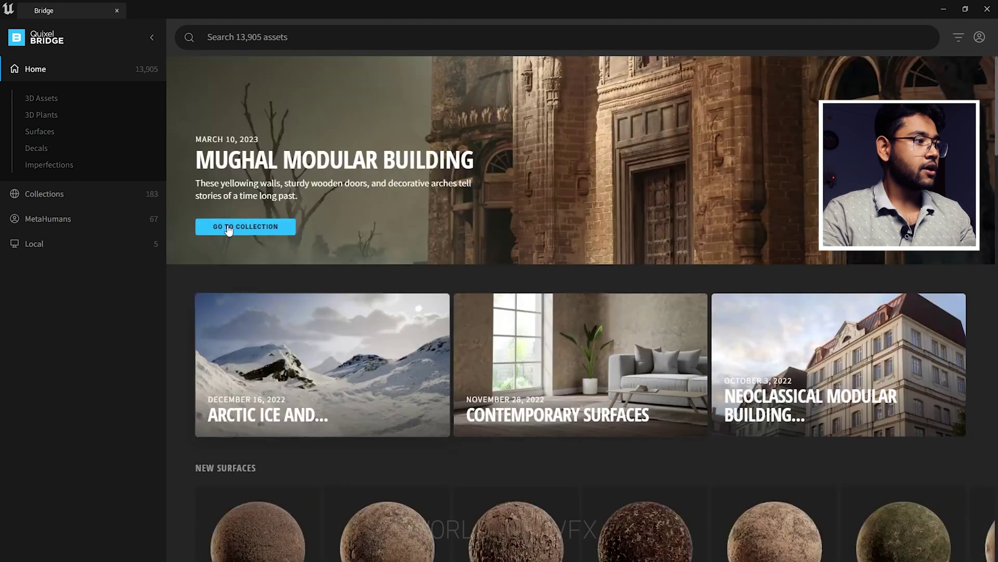
- Browse the 3D Assets category in Bridge and open its Food subcategory
{"action": "left_click", "coordinate": [52, 100]}
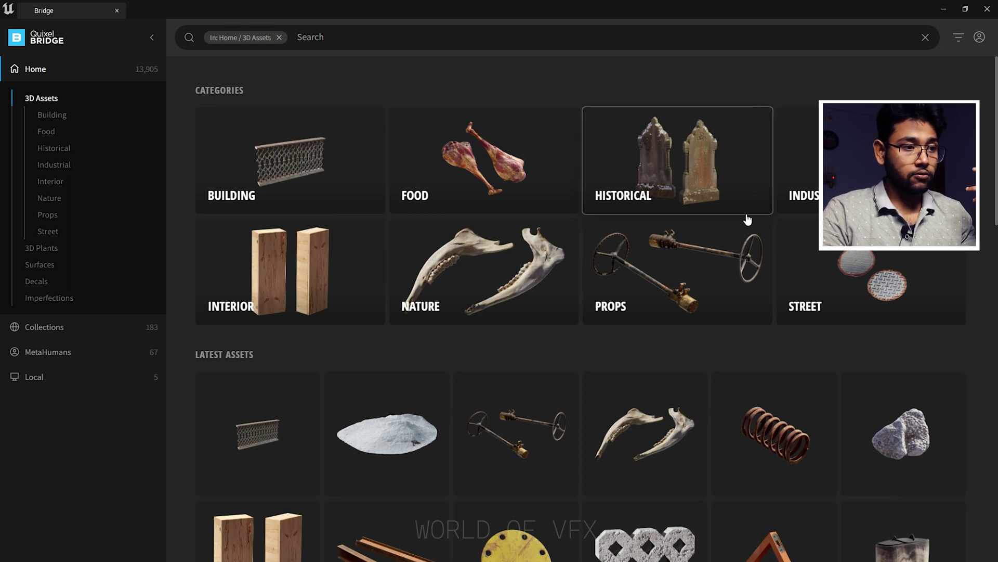
{"action": "scroll", "coordinate": [707, 276], "scroll_direction": "down", "scroll_amount": 10}
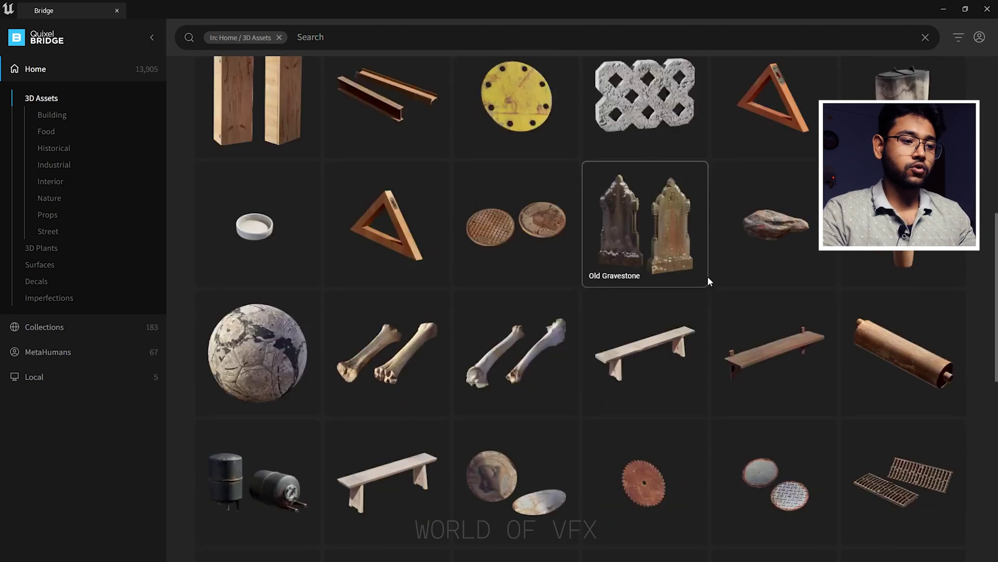
{"action": "scroll", "coordinate": [686, 294], "scroll_direction": "down", "scroll_amount": 3}
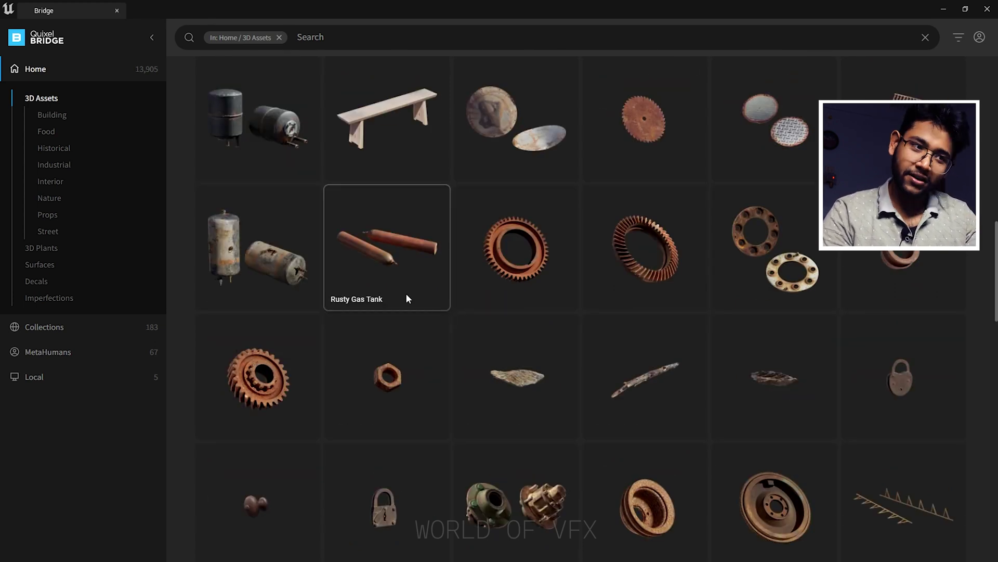
{"action": "scroll", "coordinate": [407, 292], "scroll_direction": "down", "scroll_amount": 4}
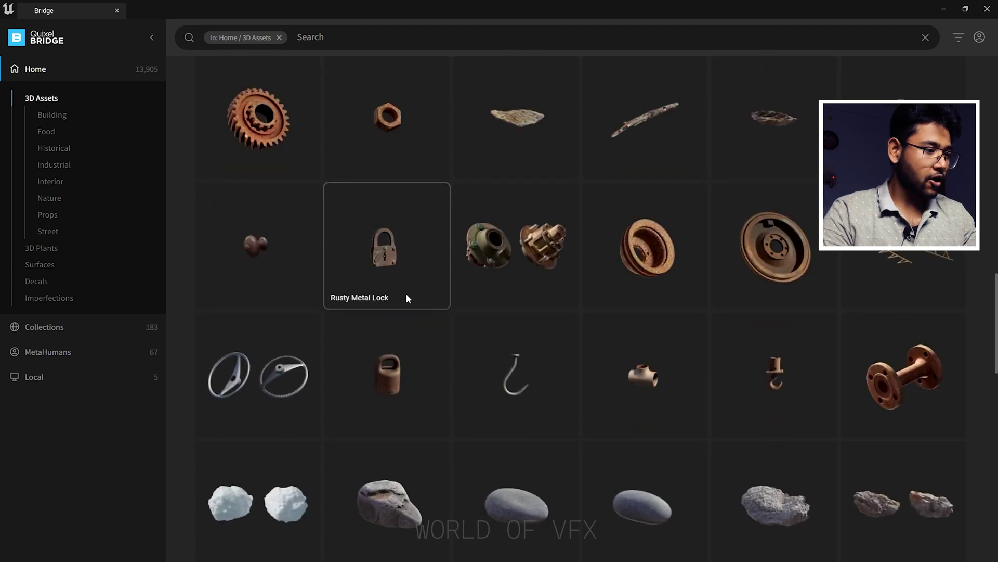
{"action": "scroll", "coordinate": [406, 293], "scroll_direction": "down", "scroll_amount": 4}
{"action": "left_click", "coordinate": [60, 136]}
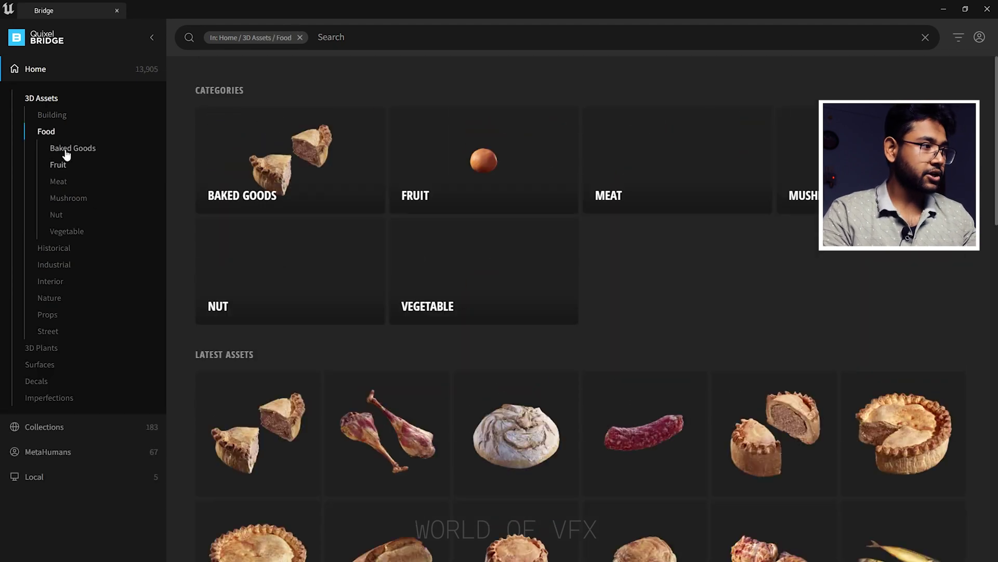
- Look through the Fruit and Meat subcategories of the Food assets
{"action": "left_click", "coordinate": [67, 152]}
{"action": "left_click", "coordinate": [67, 175]}
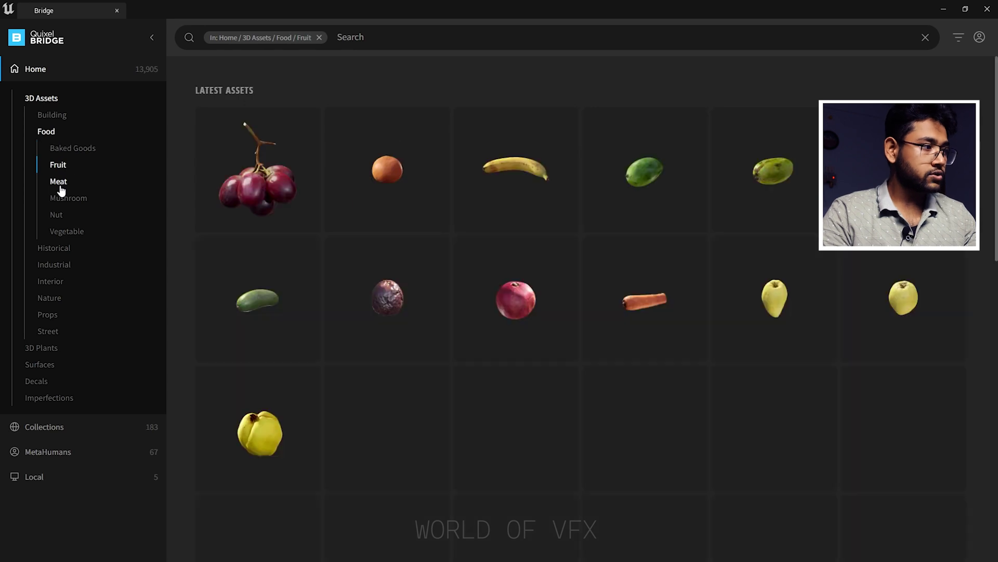
{"action": "left_click", "coordinate": [60, 188]}
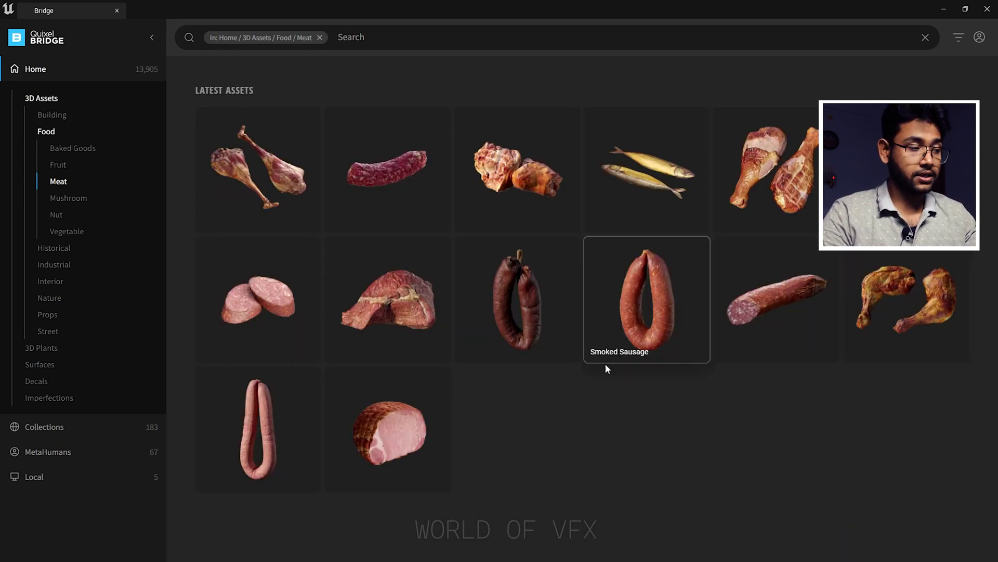
- Browse the 3D Plants category and look through the plants in its Garden Plant subcategory
{"action": "left_click", "coordinate": [36, 350]}
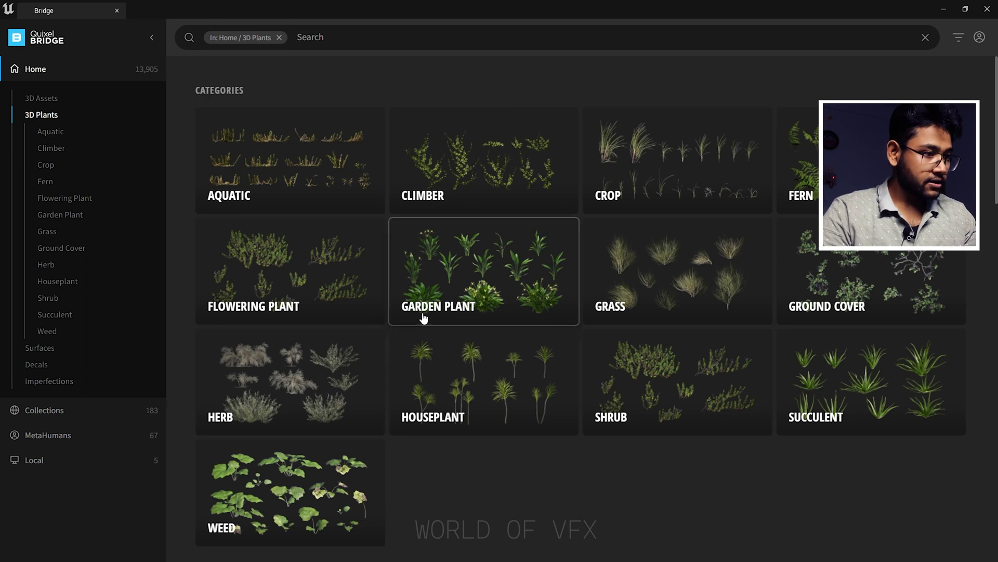
{"action": "left_click", "coordinate": [452, 311]}
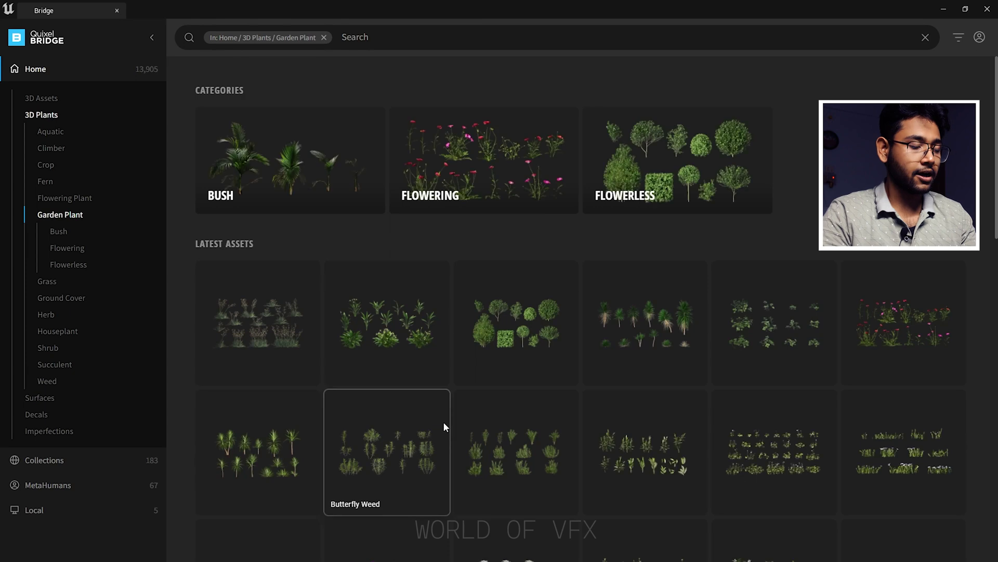
{"action": "scroll", "coordinate": [387, 399], "scroll_direction": "down", "scroll_amount": 5}
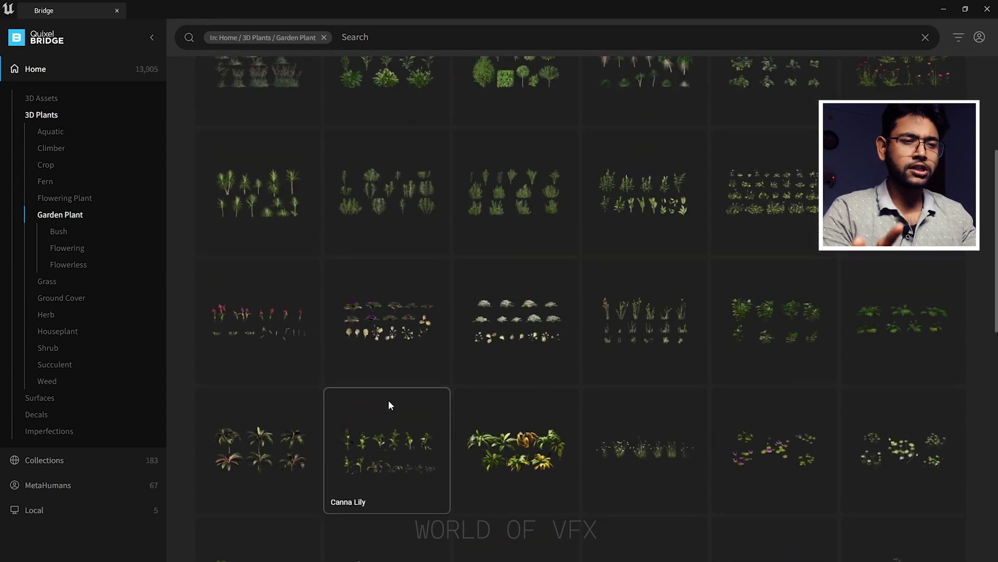
{"action": "scroll", "coordinate": [475, 413], "scroll_direction": "down", "scroll_amount": 5}
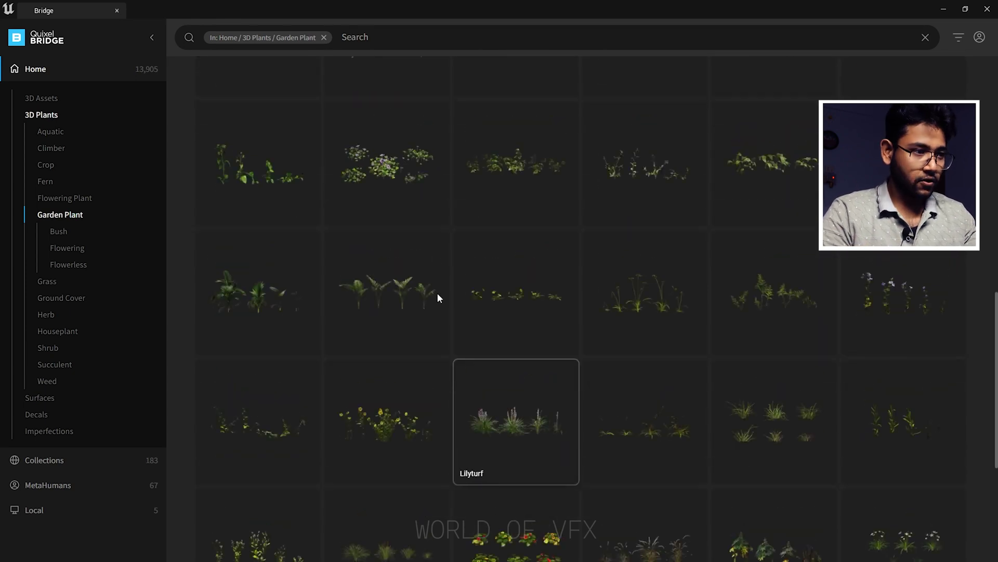
- Select the violet-flowered wood-sorrel garden plant, set its quality to High Quality and download it
{"action": "left_click", "coordinate": [405, 201]}
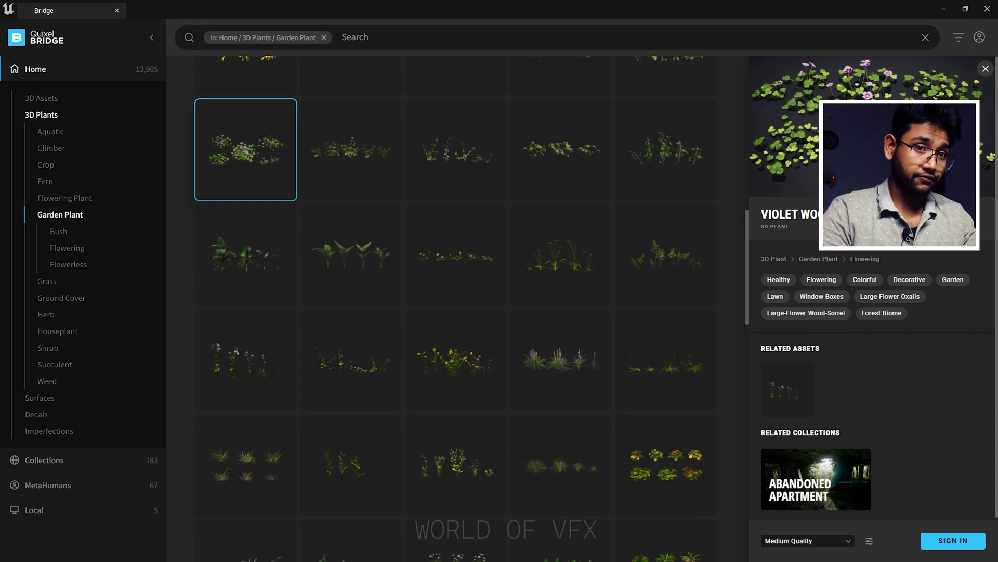
{"action": "scroll", "coordinate": [902, 367], "scroll_direction": "down", "scroll_amount": 1}
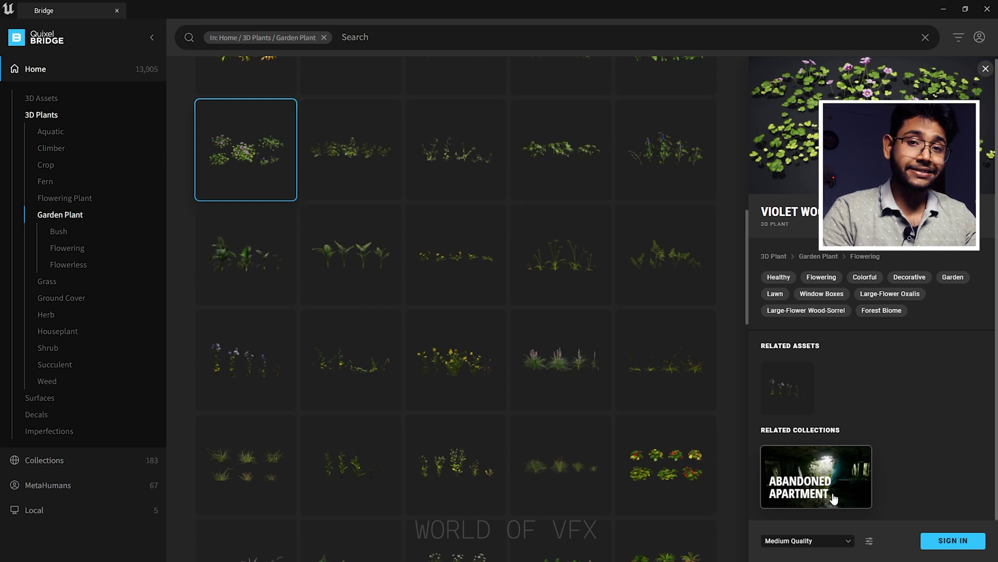
{"action": "left_click", "coordinate": [813, 541]}
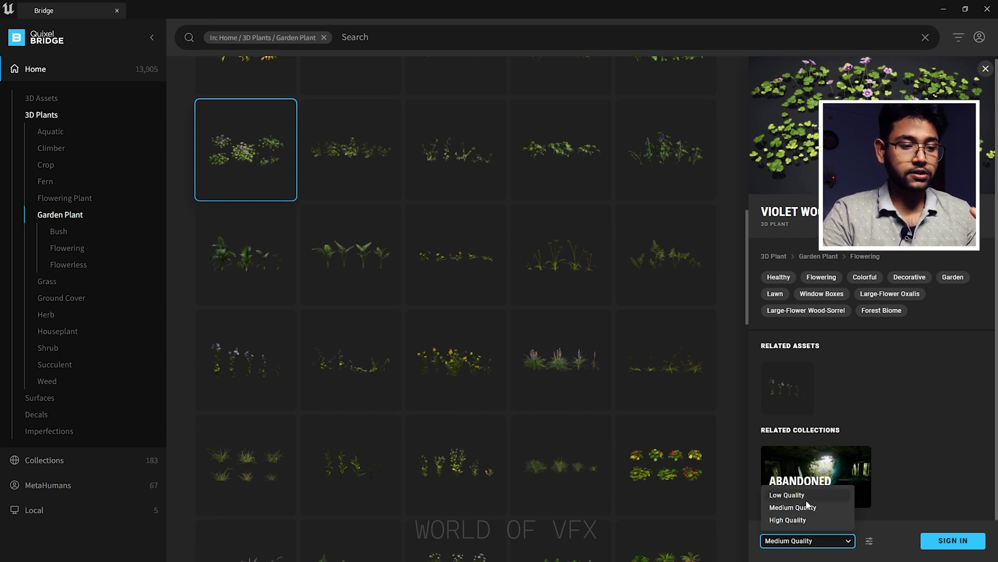
{"action": "left_click", "coordinate": [796, 519]}
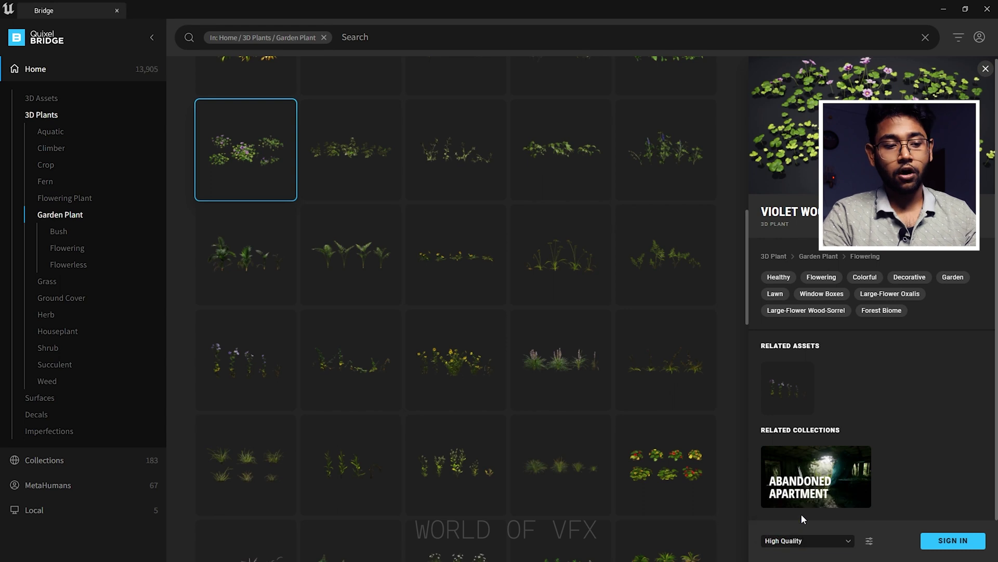
{"action": "left_click", "coordinate": [870, 541]}
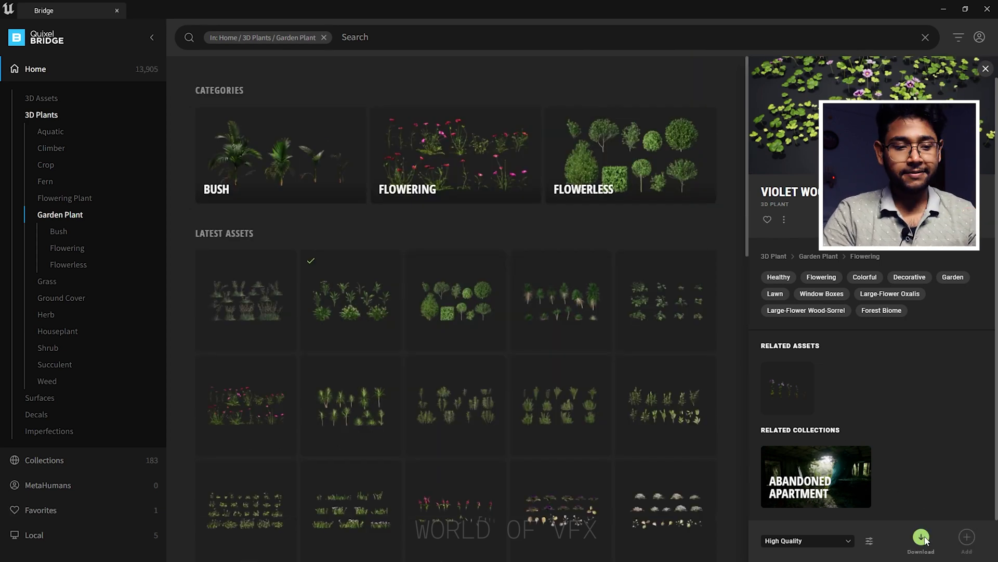
{"action": "left_click", "coordinate": [921, 537]}
- Browse the Surfaces category from the Bridge home page, including its rough rock surfaces
{"action": "left_click", "coordinate": [36, 69]}
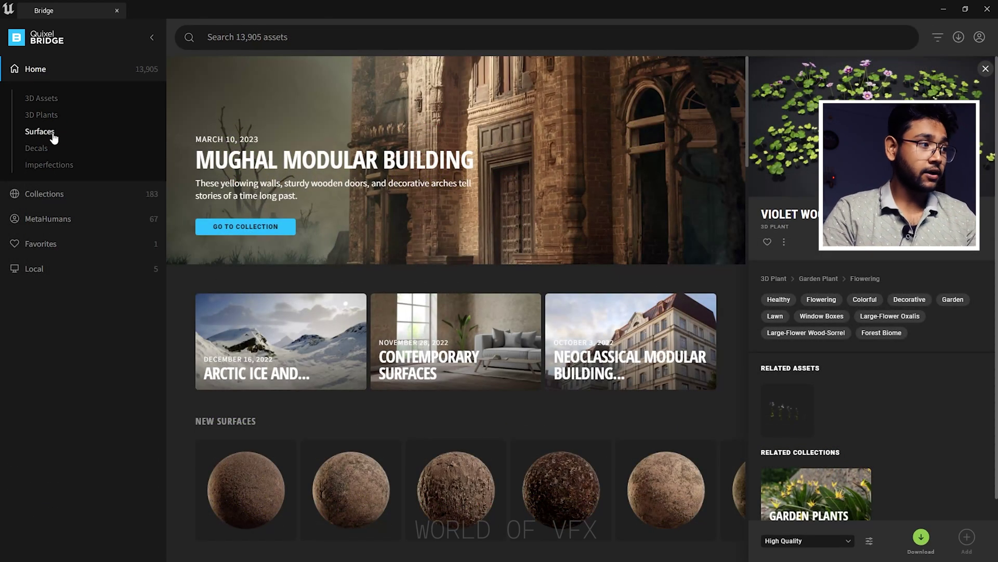
{"action": "left_click", "coordinate": [53, 135]}
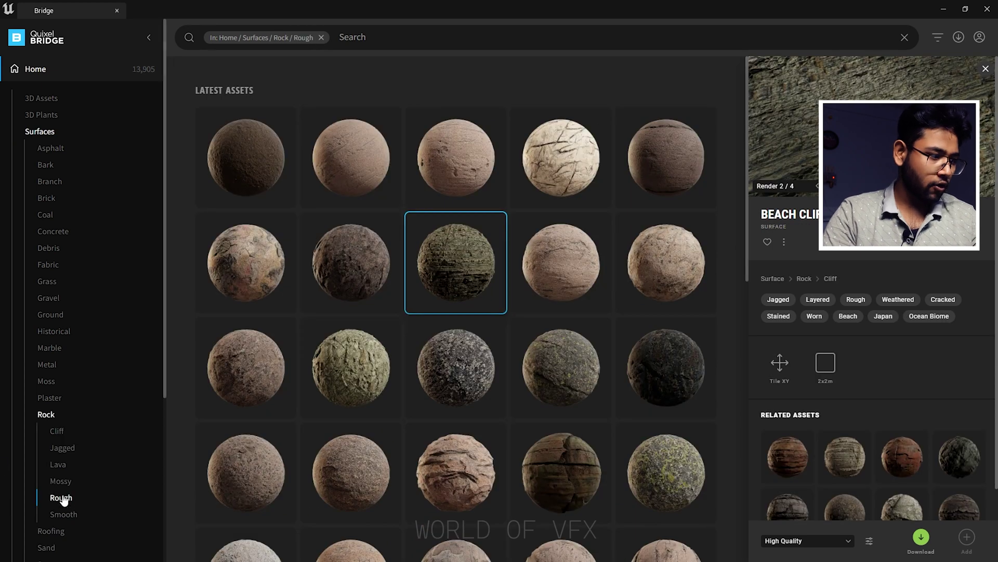
{"action": "scroll", "coordinate": [162, 383], "scroll_direction": "down", "scroll_amount": 5}
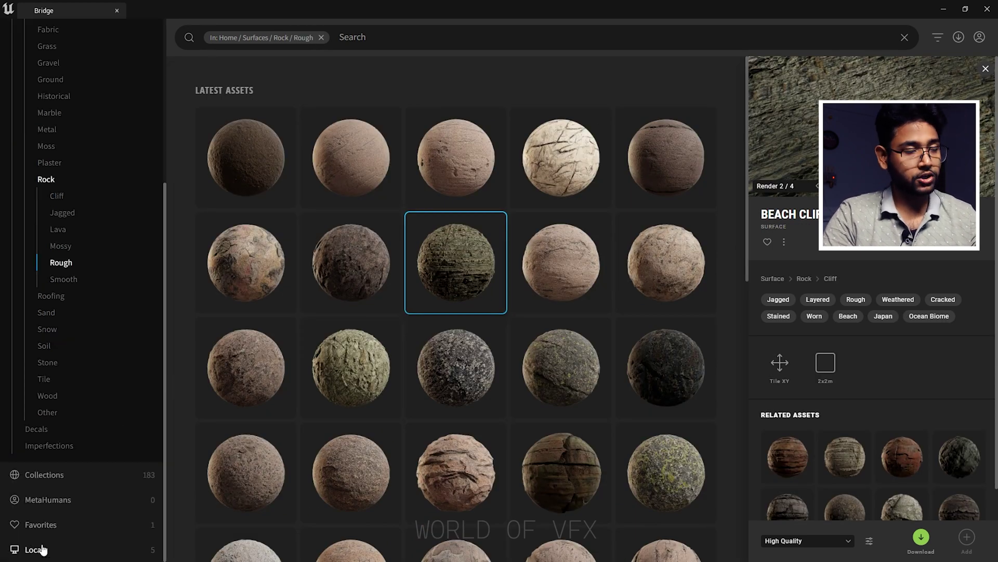
- Export the Dry Cracked Mud surface from the local Megascans assets to the project and return to the Unreal editor
{"action": "left_click", "coordinate": [35, 549]}
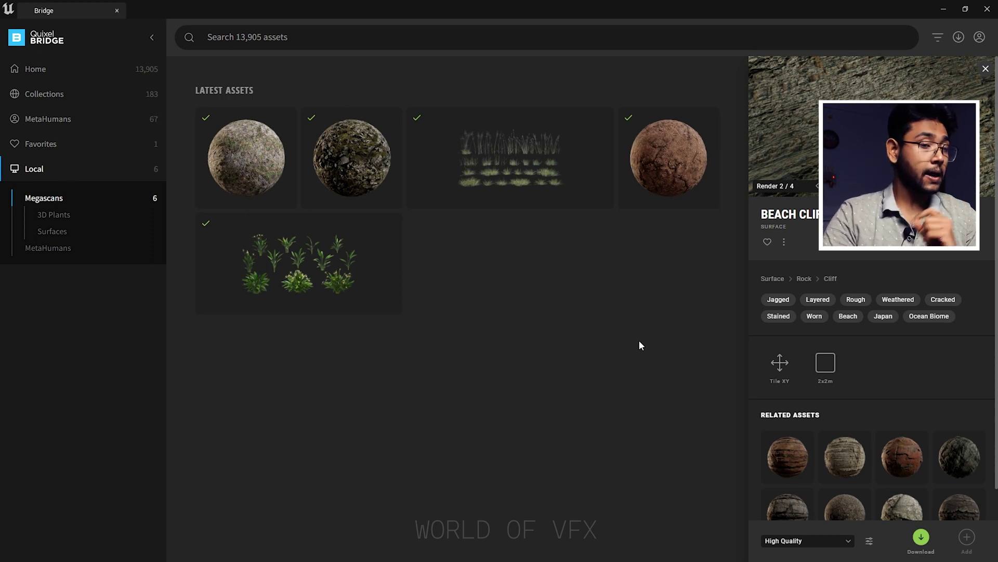
{"action": "left_click", "coordinate": [696, 132]}
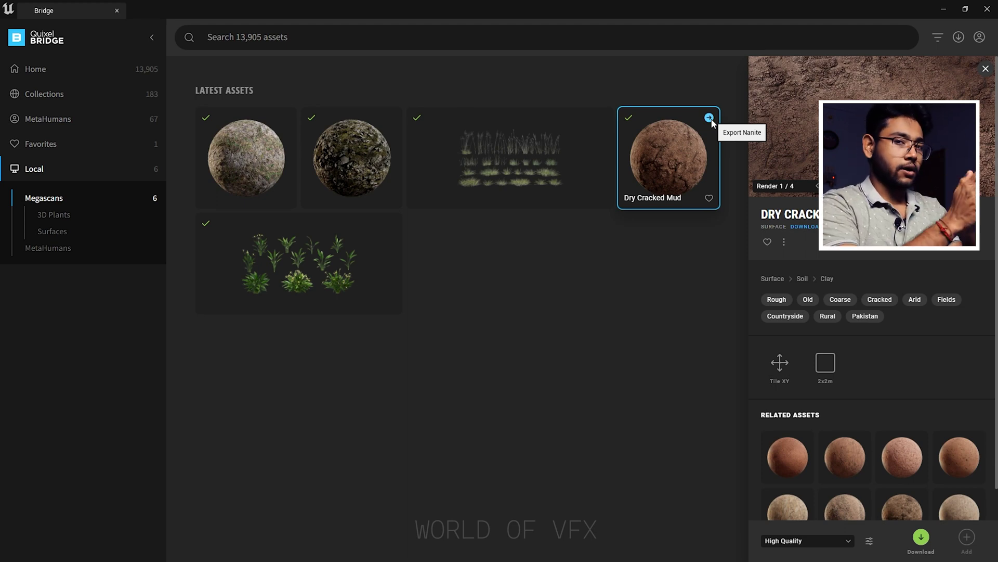
{"action": "left_click", "coordinate": [944, 11]}
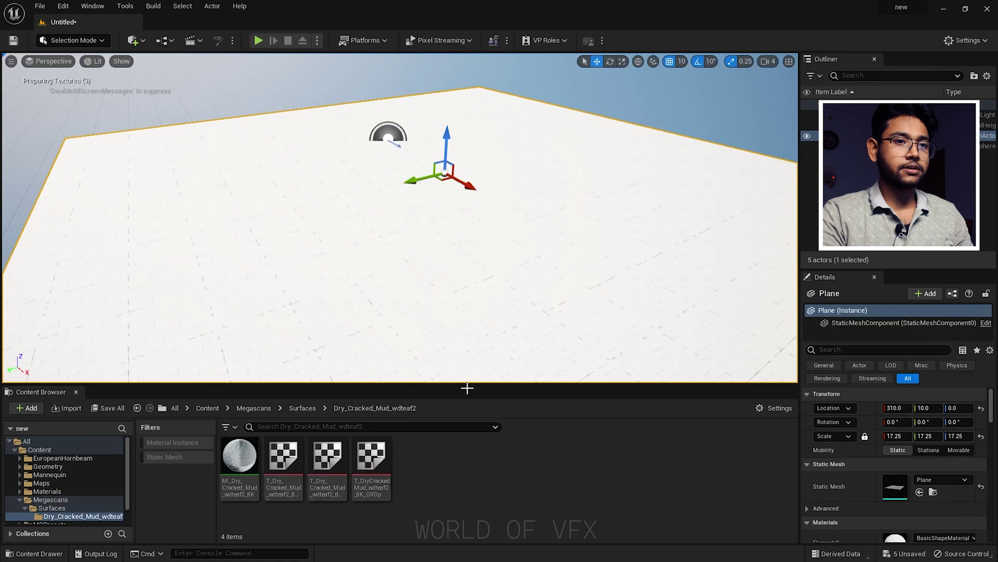
- Open the Dry_Cracked_Mud folder under Megascans / Surfaces and filter its contents to material instances
{"action": "left_click", "coordinate": [54, 499]}
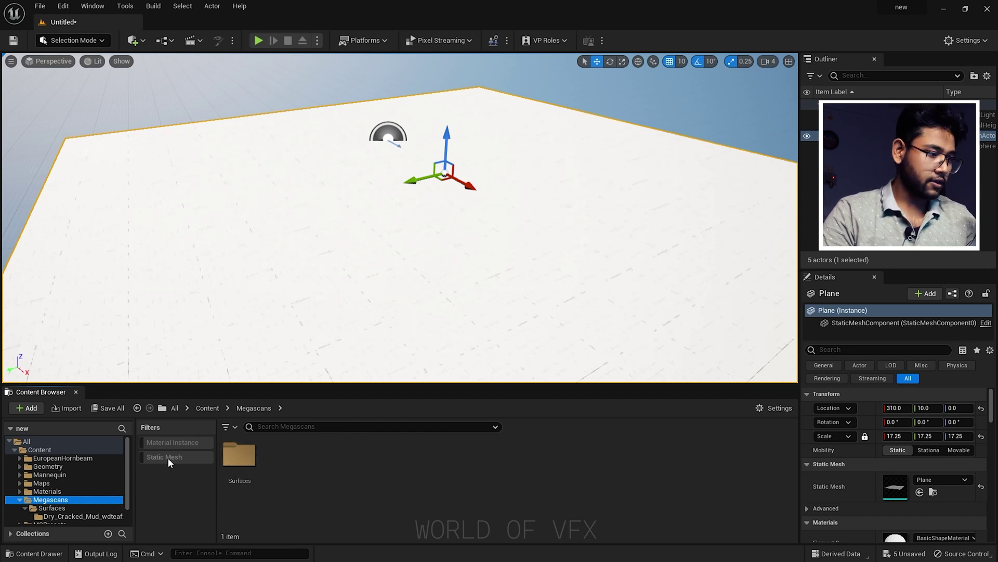
{"action": "double_click", "coordinate": [244, 455]}
{"action": "left_click", "coordinate": [251, 450]}
{"action": "double_click", "coordinate": [251, 451]}
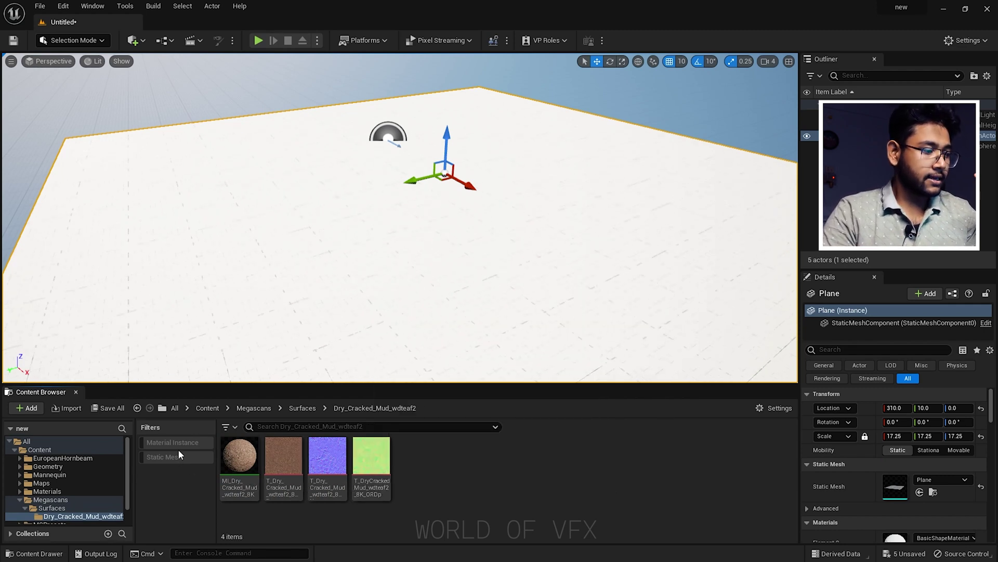
{"action": "left_click", "coordinate": [179, 443]}
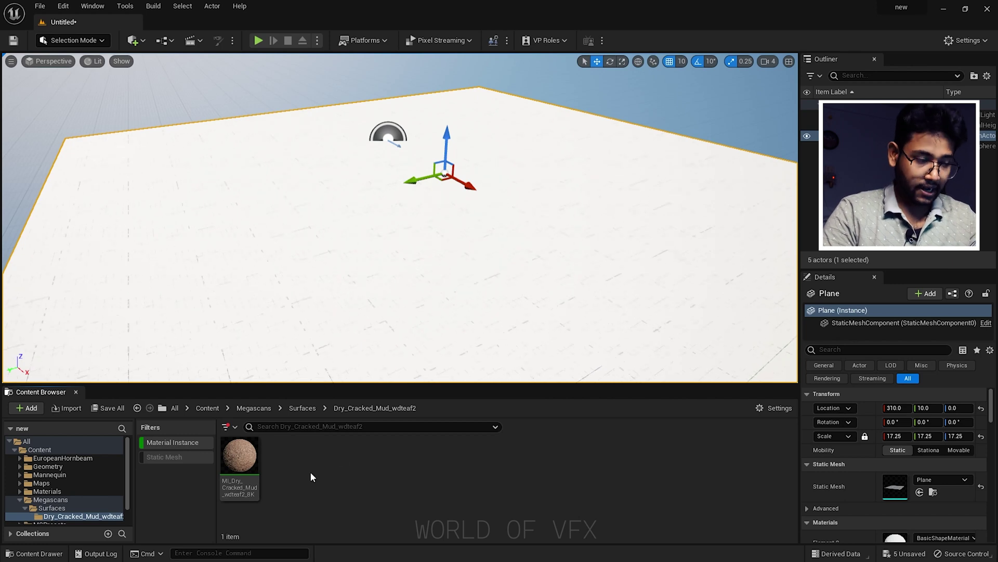
- Apply the Dry Cracked Mud material instance to the ground plane and inspect the surface up close
{"action": "left_click_drag", "start_coordinate": [239, 455], "coordinate": [504, 255]}
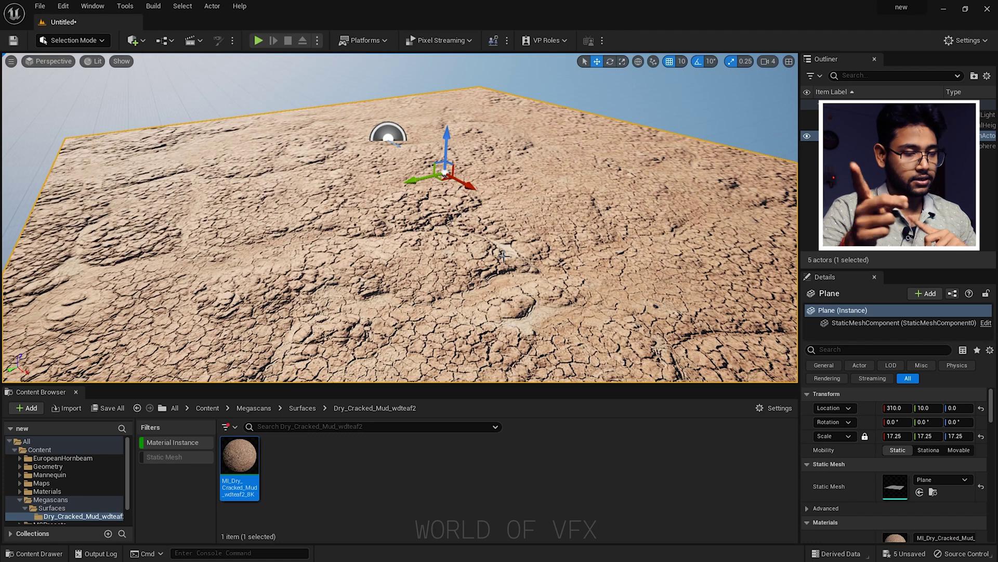
{"action": "scroll", "coordinate": [884, 489], "scroll_direction": "down", "scroll_amount": 2}
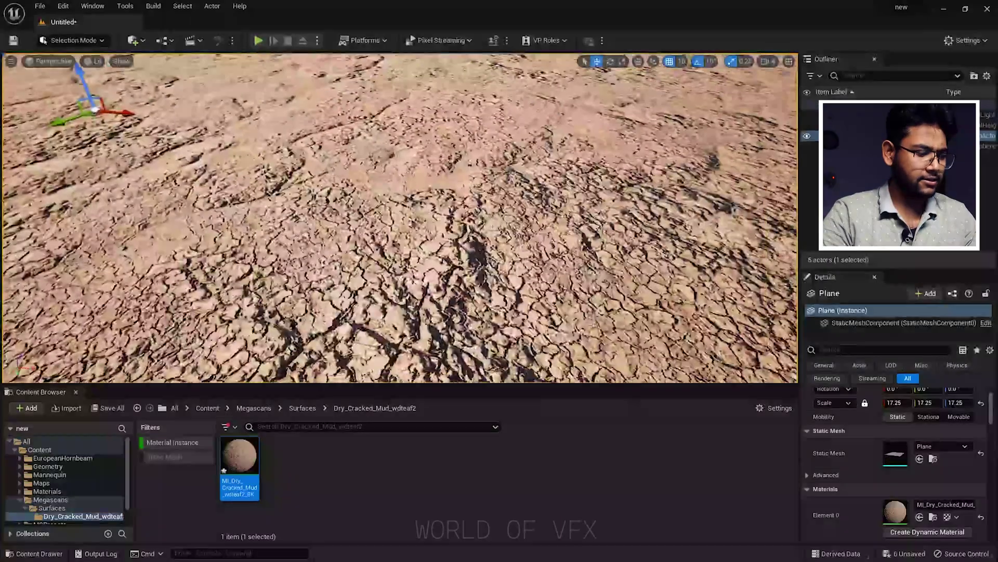
{"action": "scroll", "coordinate": [400, 218], "scroll_direction": "down", "scroll_amount": 10}
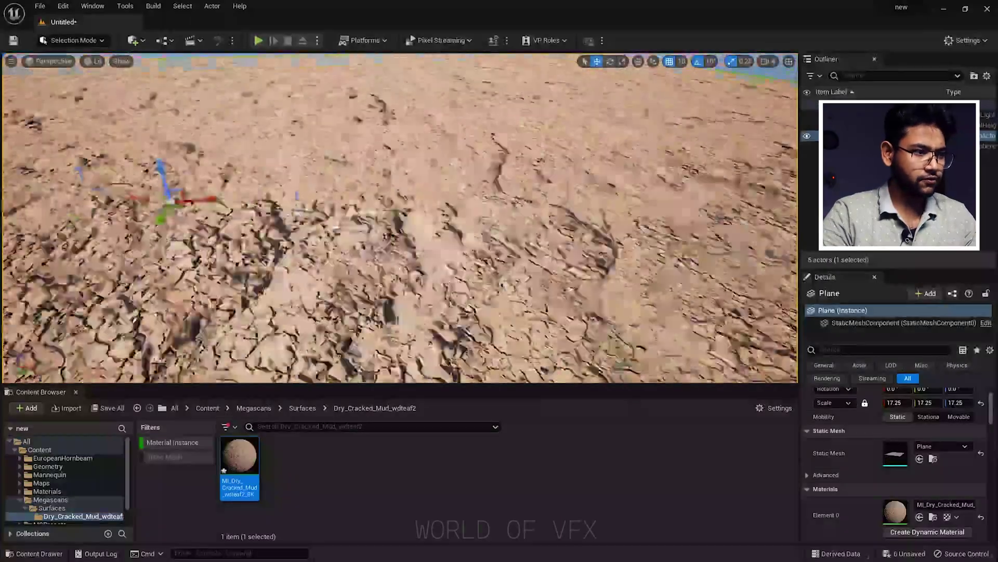
{"action": "right_click_drag", "start_coordinate": [400, 218], "coordinate": [425, 286]}
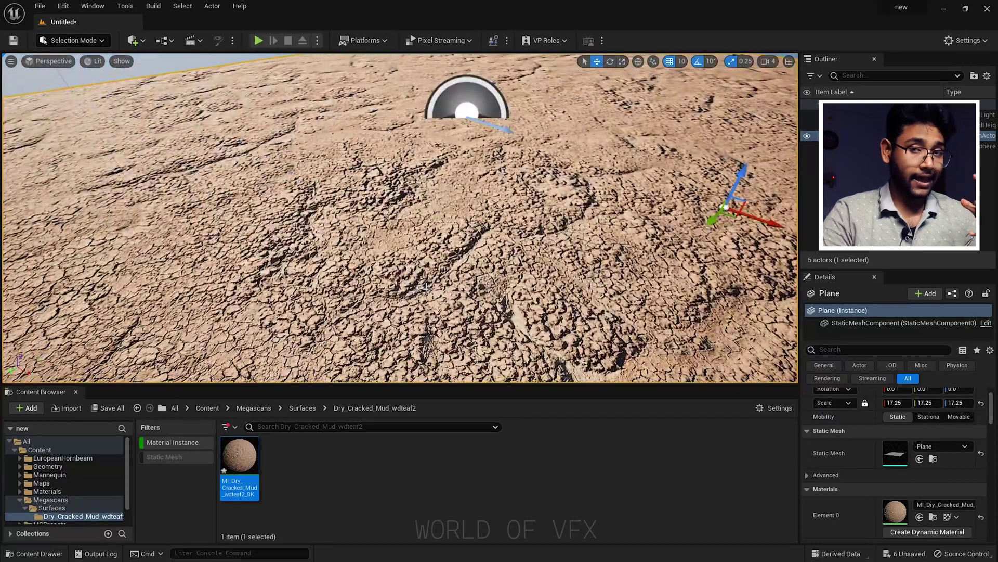
- Switch to Bridge, add the local Bird of Paradise 3D plant to the project and return to the Unreal editor
{"action": "key", "text": "super"}
{"action": "mouse_move", "coordinate": [578, 548]}
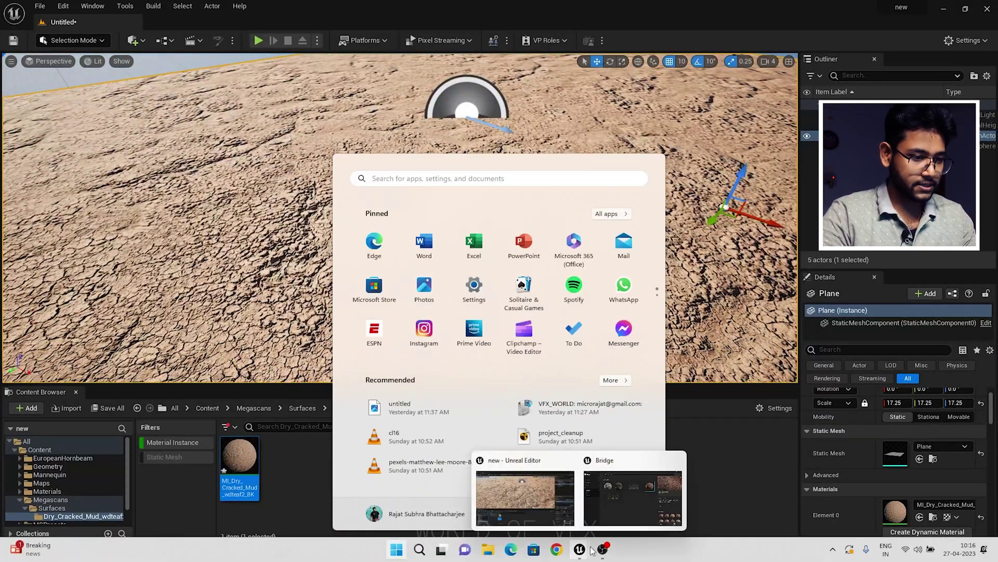
{"action": "left_click", "coordinate": [632, 494]}
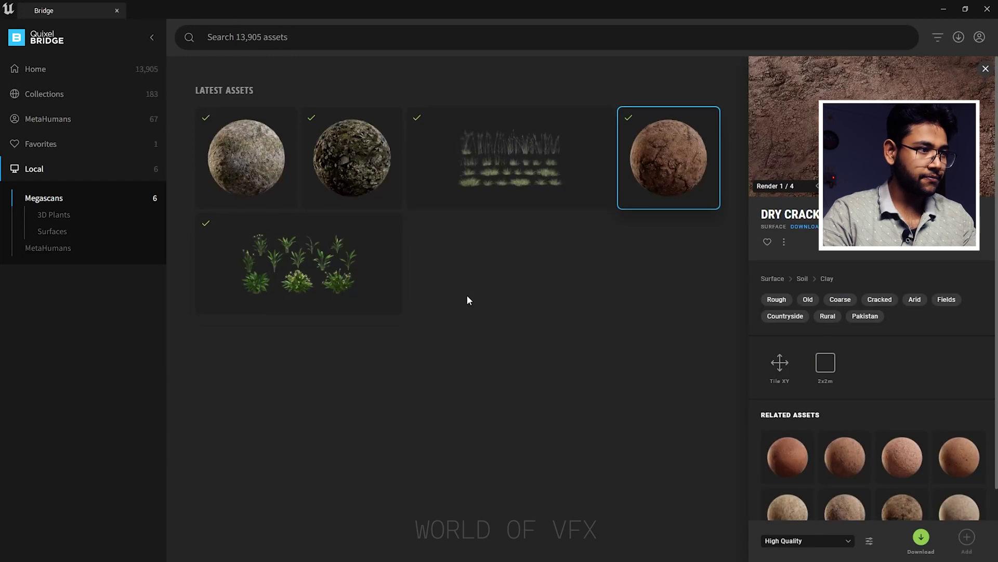
{"action": "left_click", "coordinate": [339, 289]}
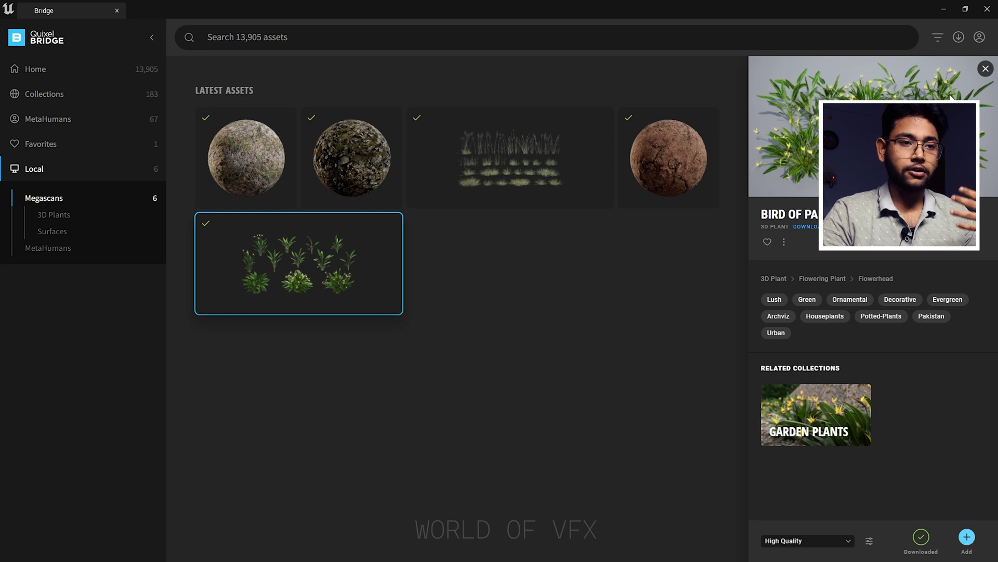
{"action": "left_click", "coordinate": [942, 10]}
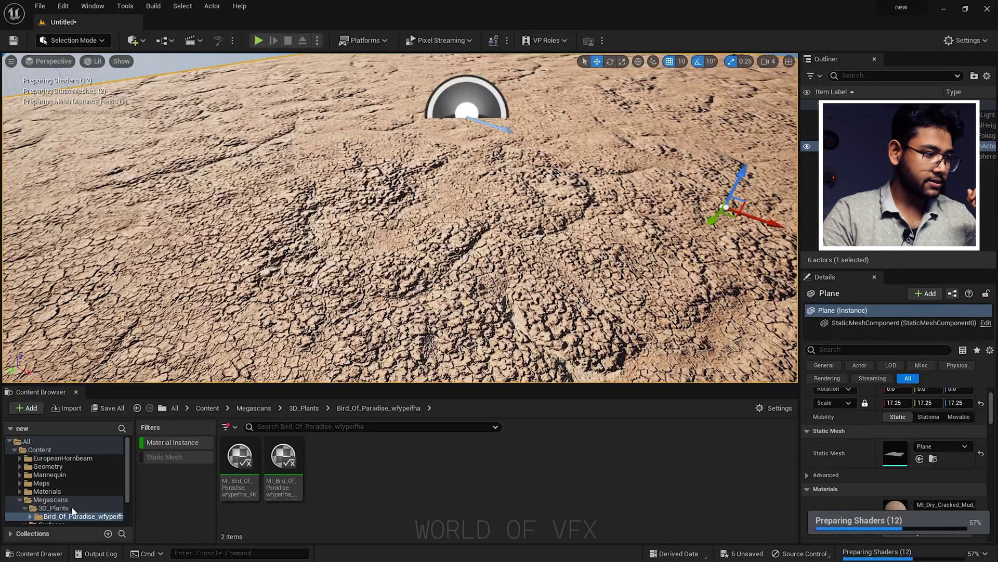
- Open the Megascans 3D_Plants folder and replace the Material Instance filter with the Static Mesh filter
{"action": "scroll", "coordinate": [68, 508], "scroll_direction": "down", "scroll_amount": 1}
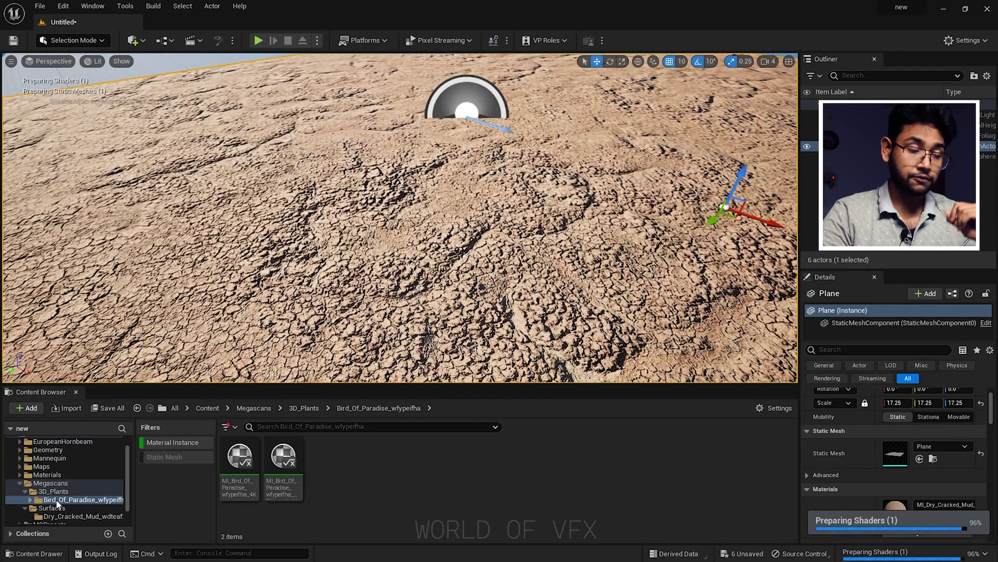
{"action": "left_click", "coordinate": [52, 492]}
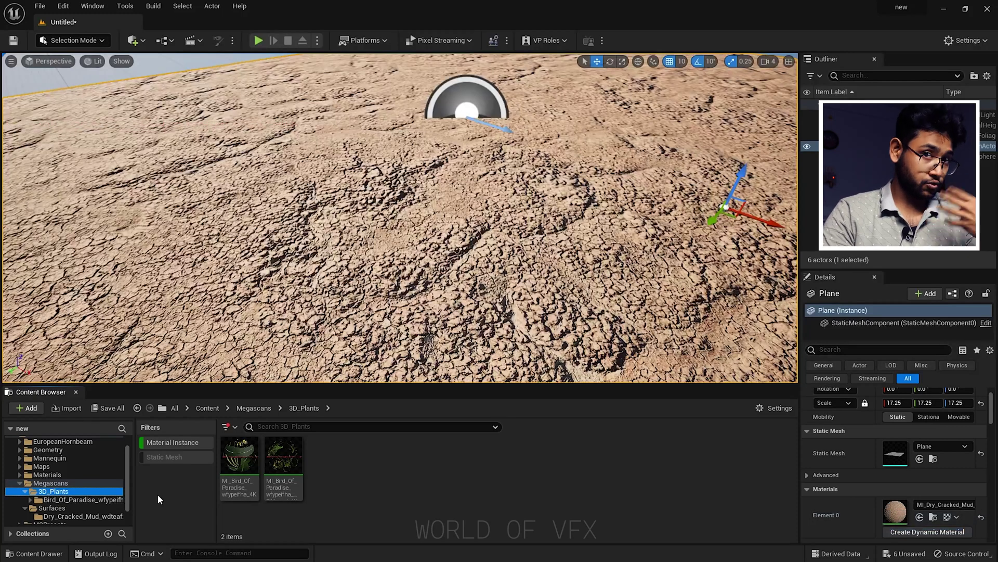
{"action": "left_click", "coordinate": [166, 443]}
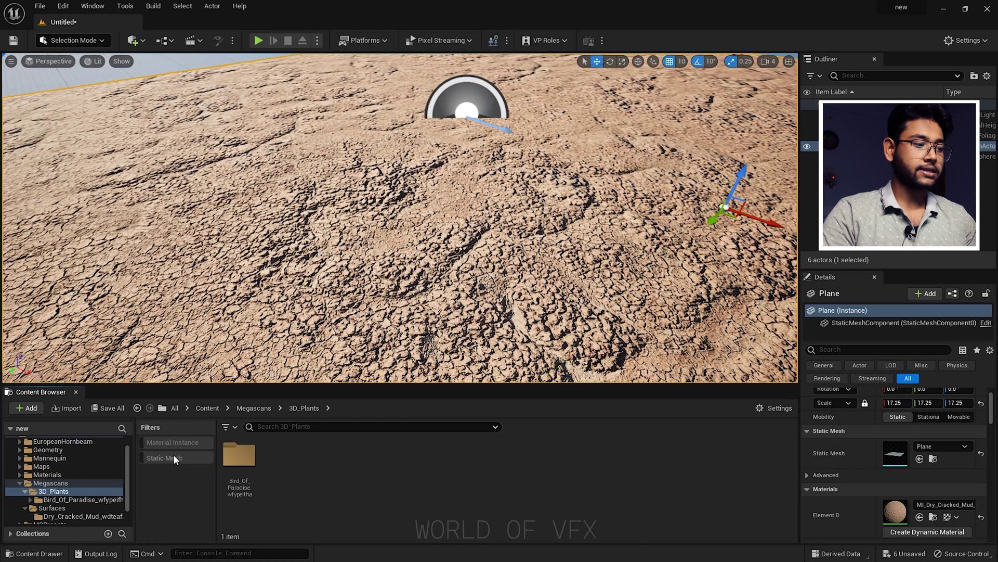
{"action": "left_click", "coordinate": [172, 457]}
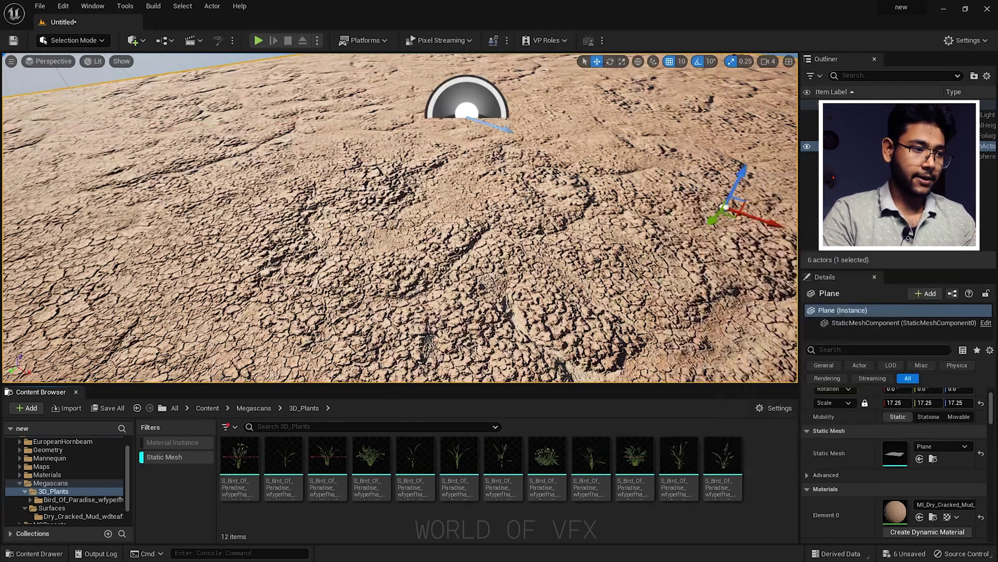
- Enable Nanite for all twelve Bird of Paradise static meshes in the 3D_Plants folder
{"action": "mouse_move", "coordinate": [525, 193]}
{"action": "right_mouse_down"}
{"action": "mouse_move", "coordinate": [524, 145]}
{"action": "mouse_move", "coordinate": [525, 187]}
{"action": "right_mouse_up"}
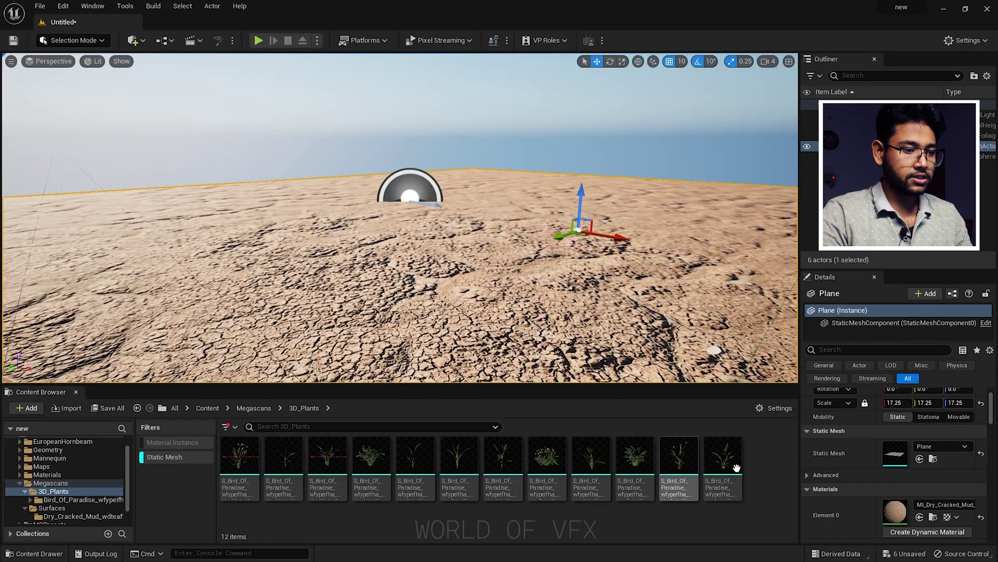
{"action": "left_click", "coordinate": [723, 455]}
{"action": "left_click", "coordinate": [233, 457], "text": "shift"}
{"action": "right_click", "coordinate": [232, 457]}
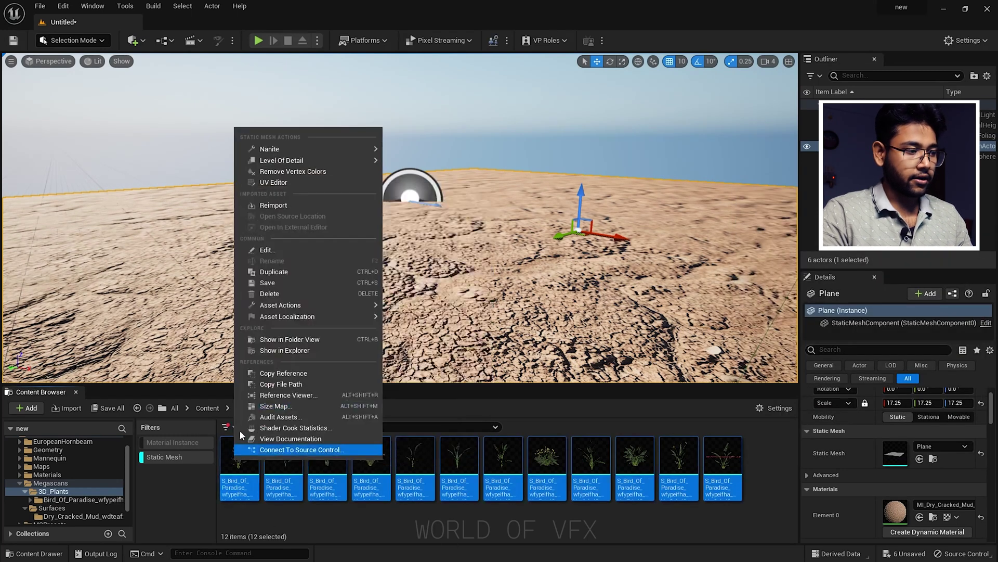
{"action": "mouse_move", "coordinate": [295, 150]}
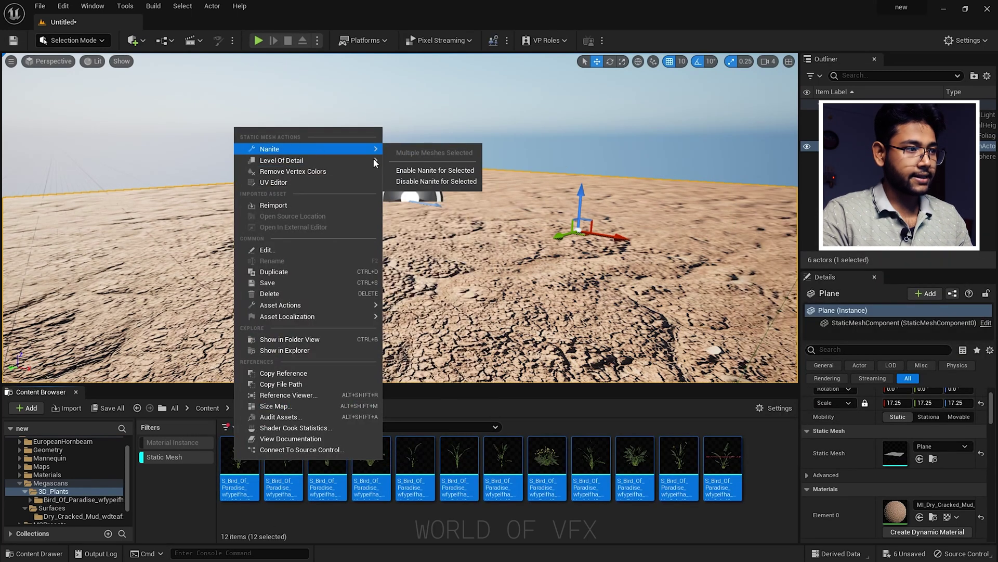
{"action": "left_click", "coordinate": [424, 171]}
{"action": "left_click", "coordinate": [756, 486]}
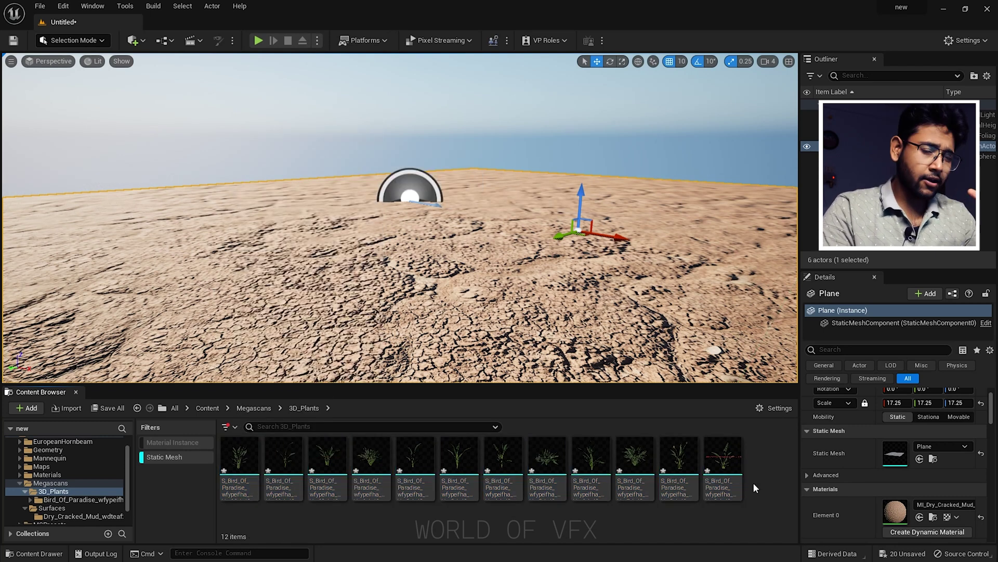
- Place the Bird of Paradise Var10 mesh on the cracked-mud ground and inspect its flowers and leaves up close
{"action": "mouse_move", "coordinate": [248, 462]}
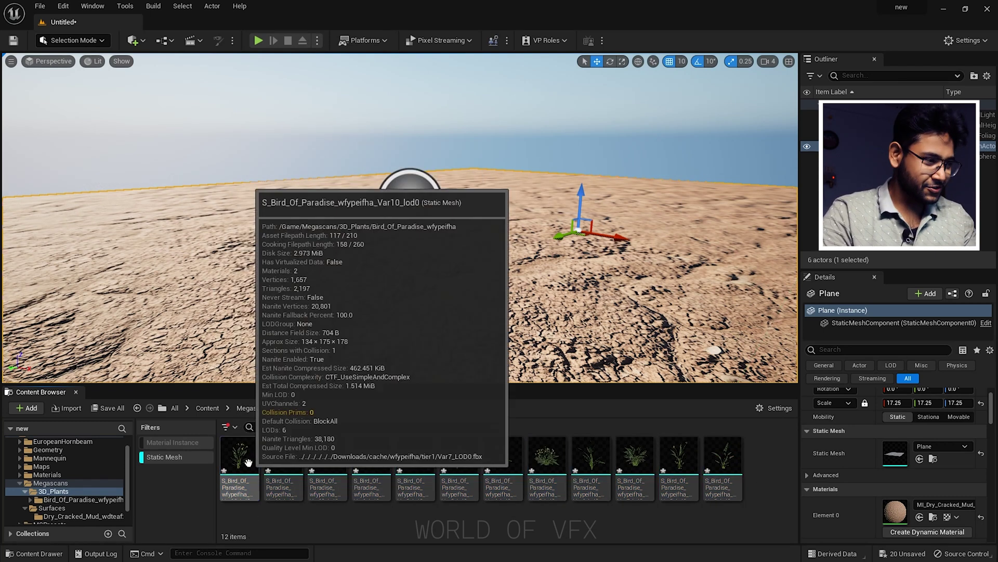
{"action": "left_click_drag", "start_coordinate": [249, 462], "coordinate": [371, 296]}
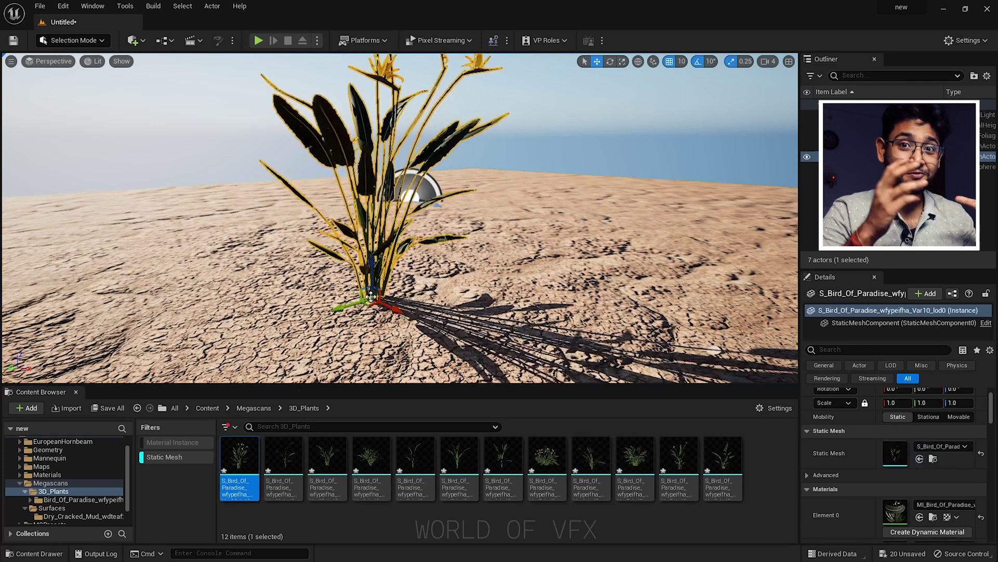
{"action": "key", "text": "Escape"}
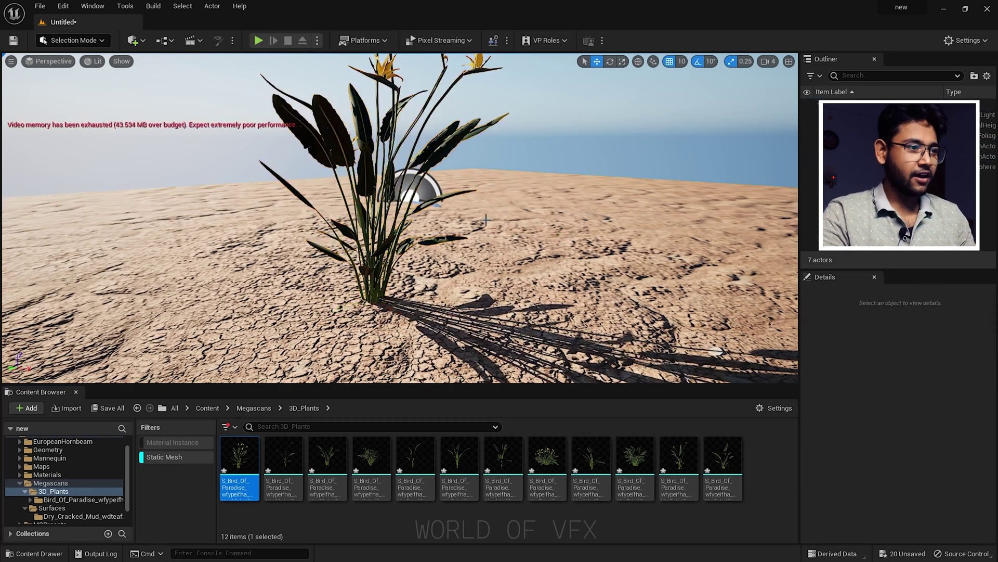
{"action": "right_click_drag", "start_coordinate": [486, 219], "coordinate": [513, 221]}
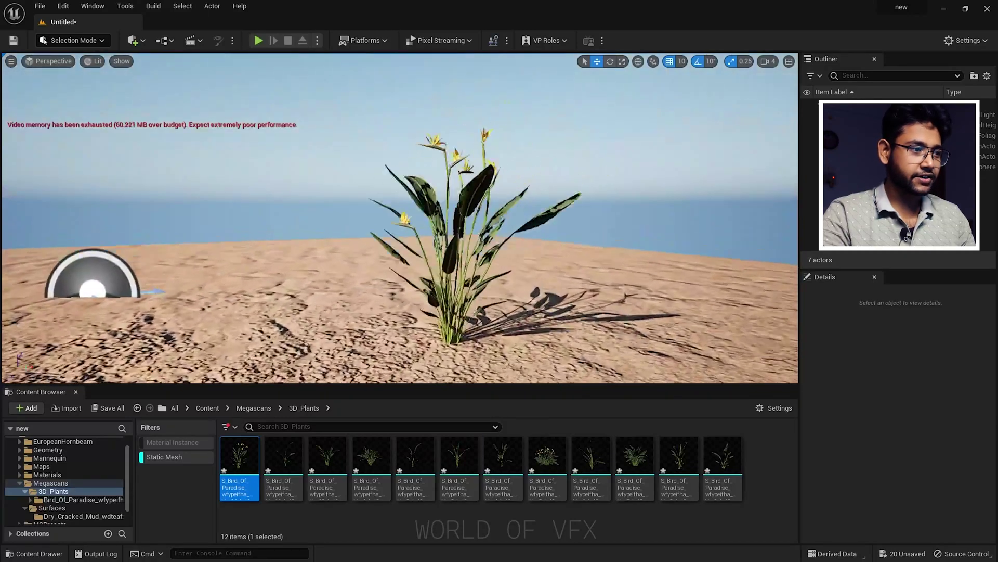
{"action": "scroll", "coordinate": [482, 272], "scroll_direction": "up", "scroll_amount": 5}
{"action": "scroll", "coordinate": [481, 273], "scroll_direction": "down", "scroll_amount": 2}
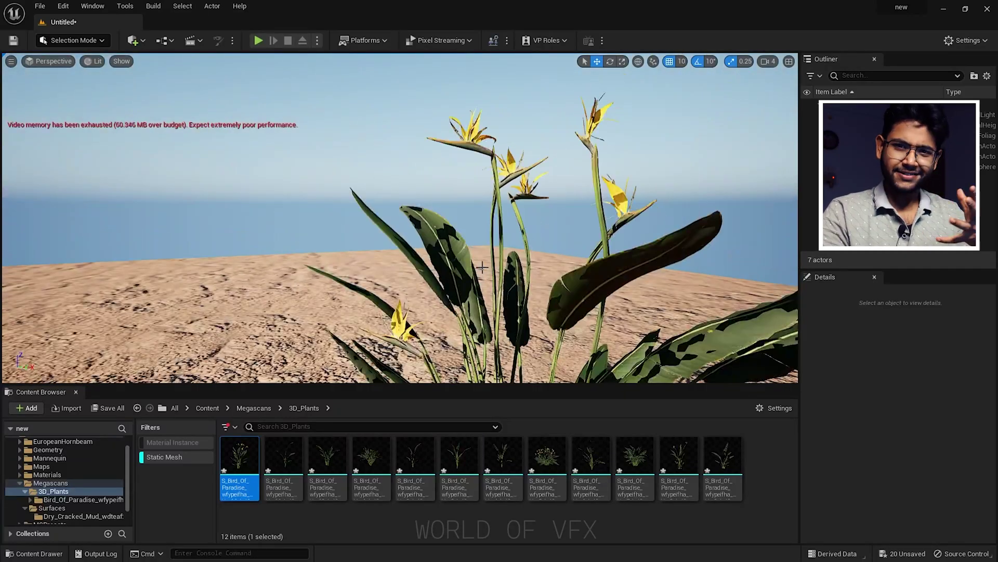
{"action": "scroll", "coordinate": [482, 268], "scroll_direction": "down", "scroll_amount": 4}
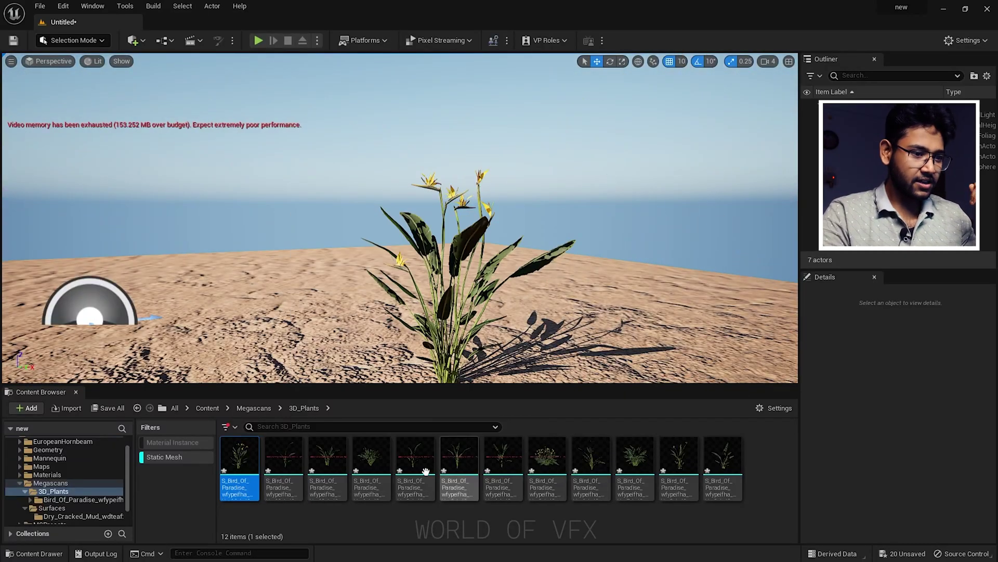
- Place three more Bird of Paradise variants, including Var4 and Var7, on both sides of the first plant and inspect the group
{"action": "left_click_drag", "start_coordinate": [547, 458], "coordinate": [296, 372]}
{"action": "left_click_drag", "start_coordinate": [503, 458], "coordinate": [596, 348]}
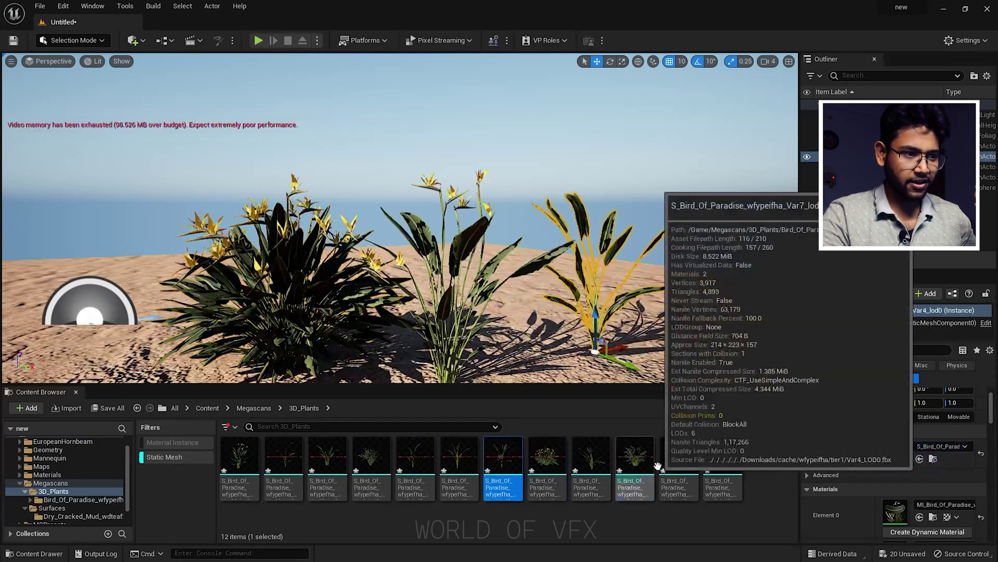
{"action": "left_click_drag", "start_coordinate": [635, 458], "coordinate": [711, 346]}
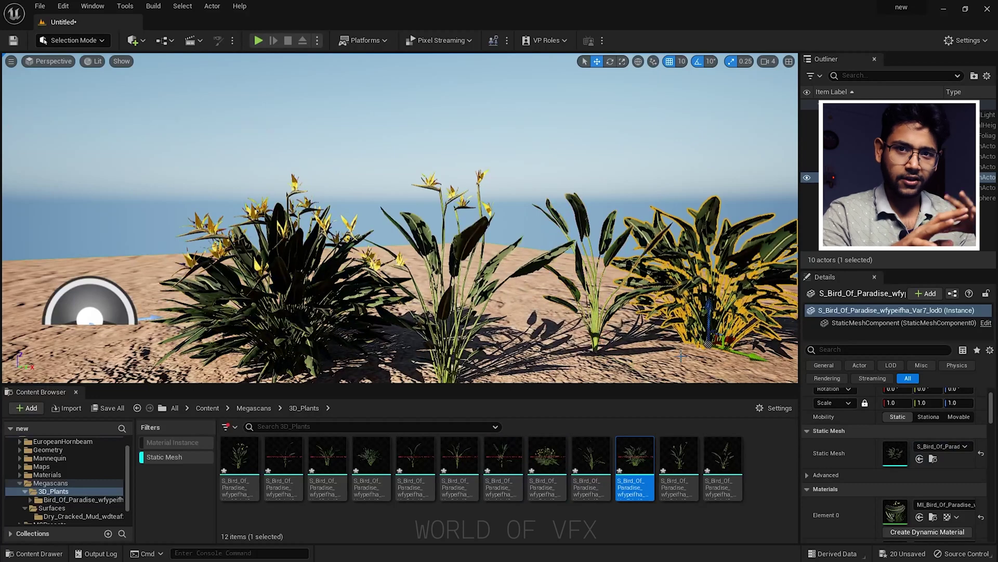
{"action": "left_click", "coordinate": [657, 179]}
{"action": "left_click_drag", "start_coordinate": [658, 179], "coordinate": [607, 208]}
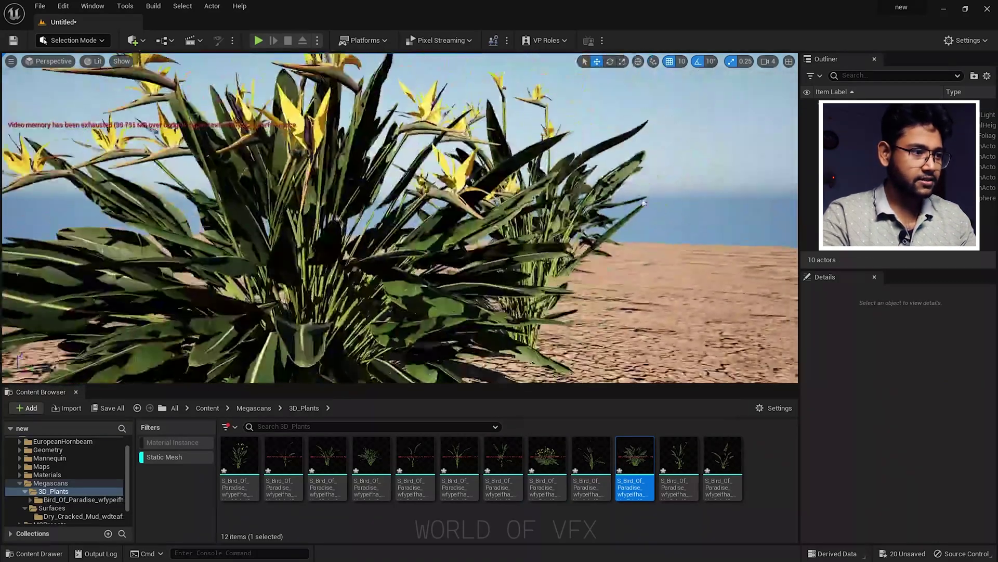
- Show the static meshes of the whole Content folder and place SM_EuropeanHornbeam_Field_01_PP in the scene, framing its leaves closely
{"action": "scroll", "coordinate": [78, 468], "scroll_direction": "up", "scroll_amount": 1}
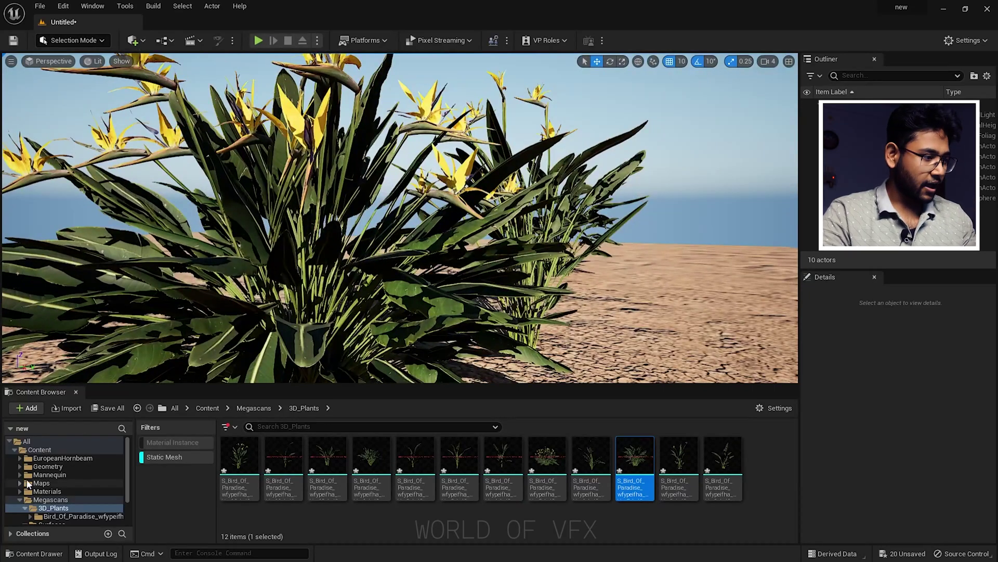
{"action": "left_click", "coordinate": [86, 449]}
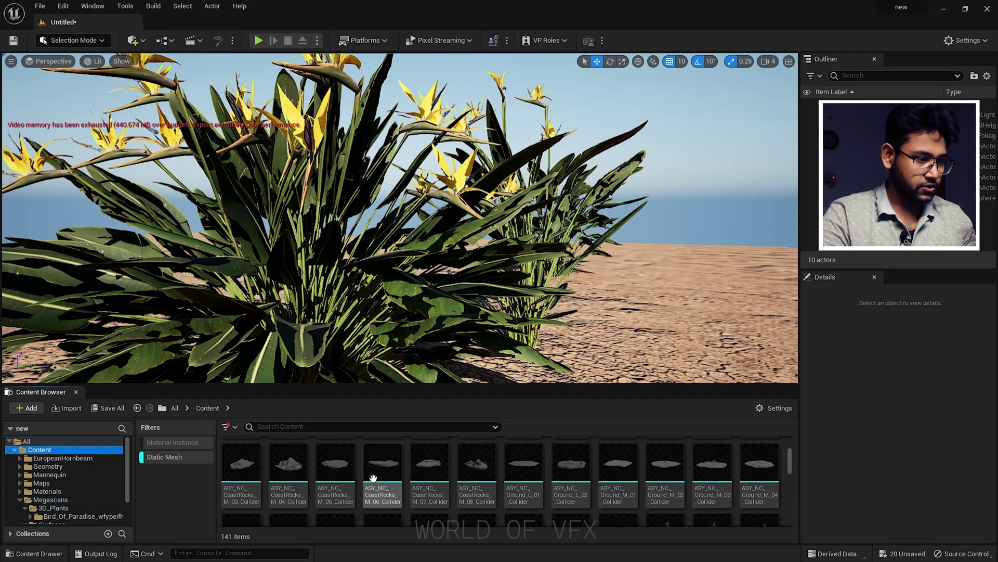
{"action": "left_click_drag", "start_coordinate": [571, 464], "coordinate": [711, 315]}
{"action": "right_click_drag", "start_coordinate": [711, 315], "coordinate": [281, 307]}
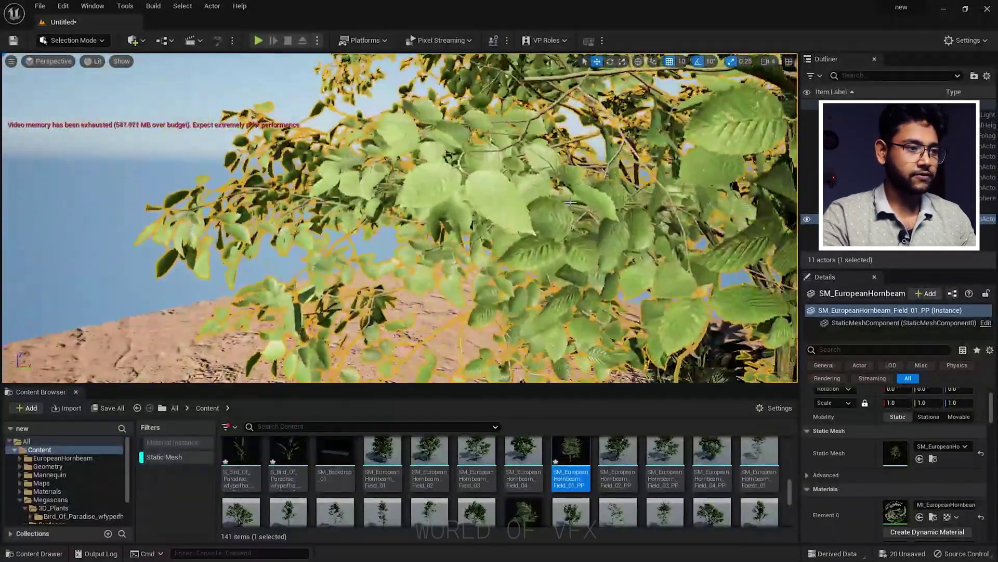
- Create a level sequence saved under the default name in the Content folder and add a cine camera to it
{"action": "left_click", "coordinate": [193, 41]}
{"action": "left_click", "coordinate": [234, 64]}
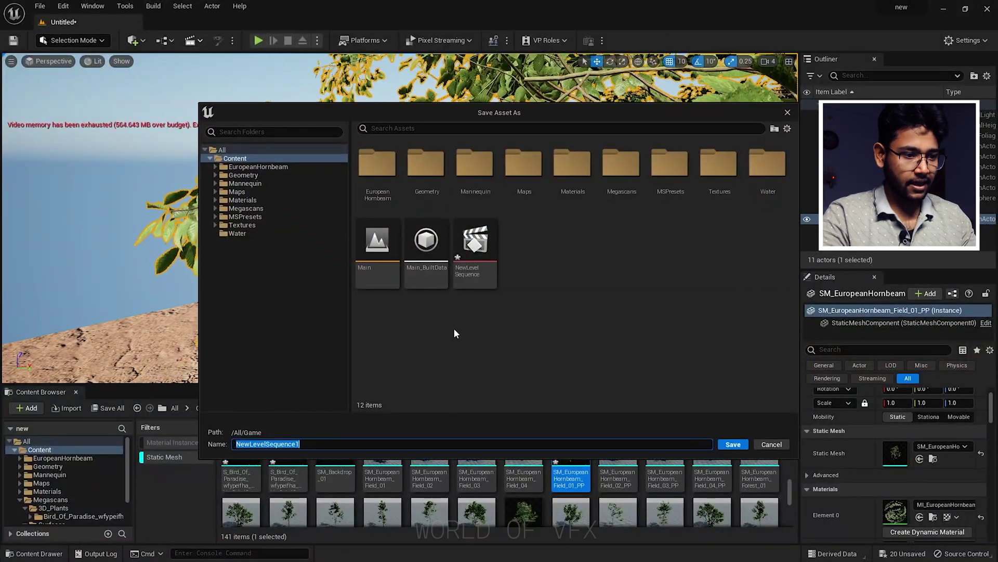
{"action": "left_click", "coordinate": [733, 445]}
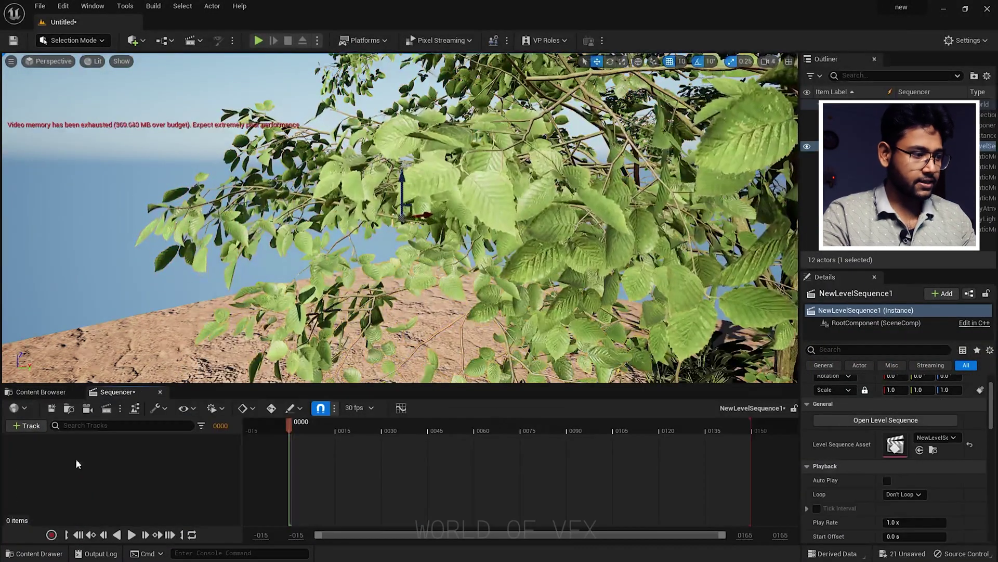
{"action": "left_click", "coordinate": [88, 412]}
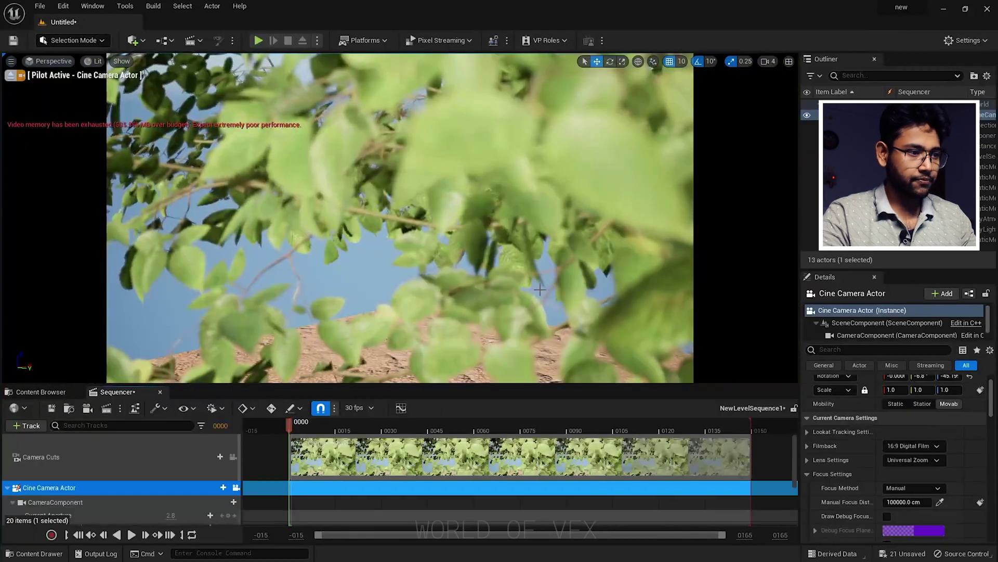
- Set the cine camera's filmback to 16:9 DSLR and its lens to 85mm Prime f/1.8
{"action": "scroll", "coordinate": [837, 460], "scroll_direction": "up", "scroll_amount": 2}
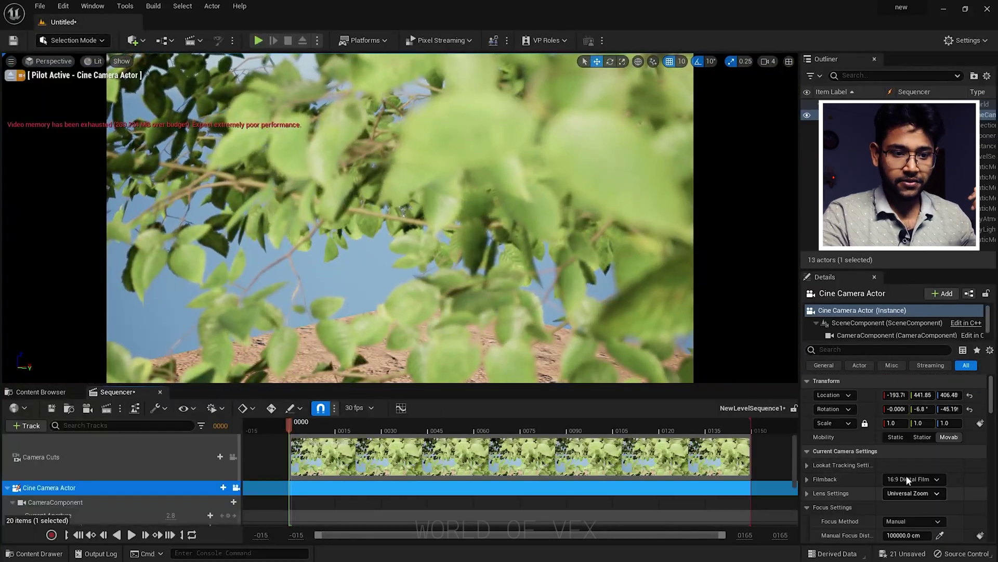
{"action": "left_click", "coordinate": [908, 476]}
{"action": "left_click", "coordinate": [926, 370]}
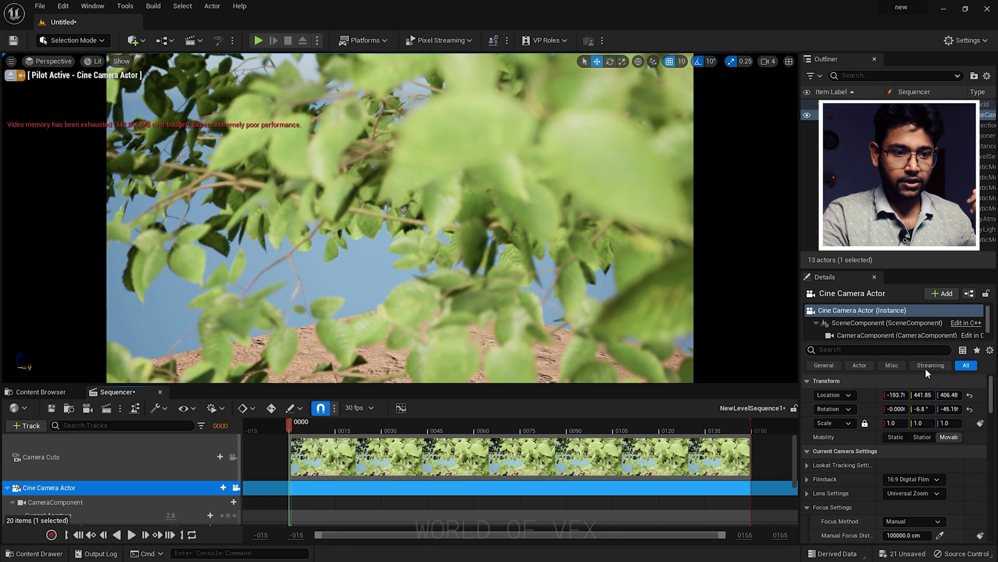
{"action": "left_click", "coordinate": [902, 493]}
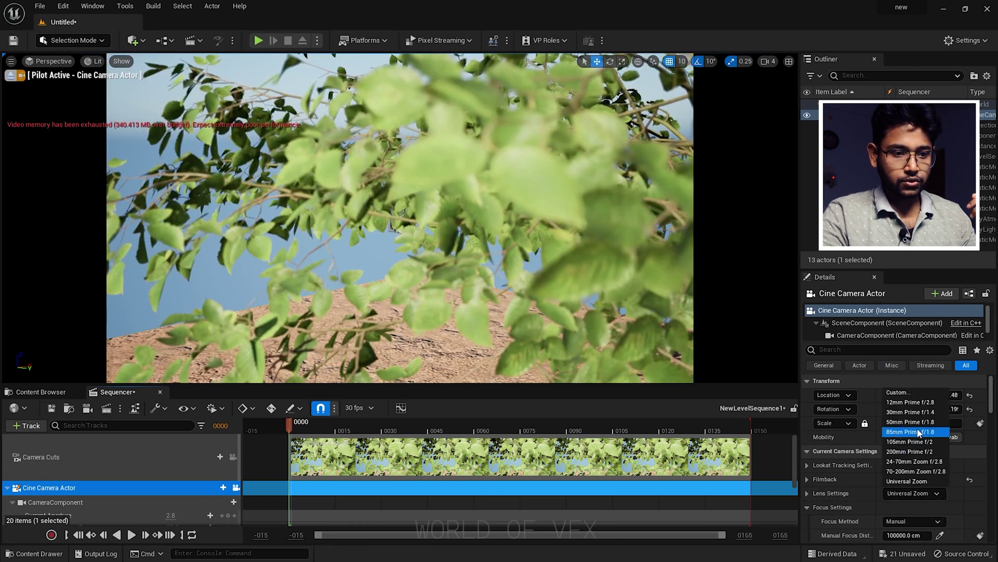
{"action": "left_click", "coordinate": [919, 426]}
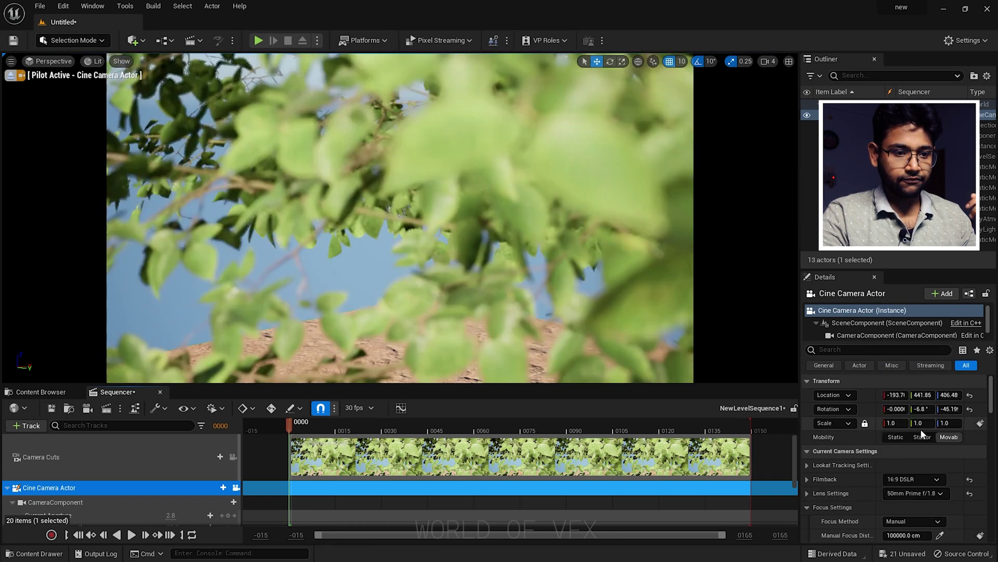
{"action": "left_click", "coordinate": [912, 492]}
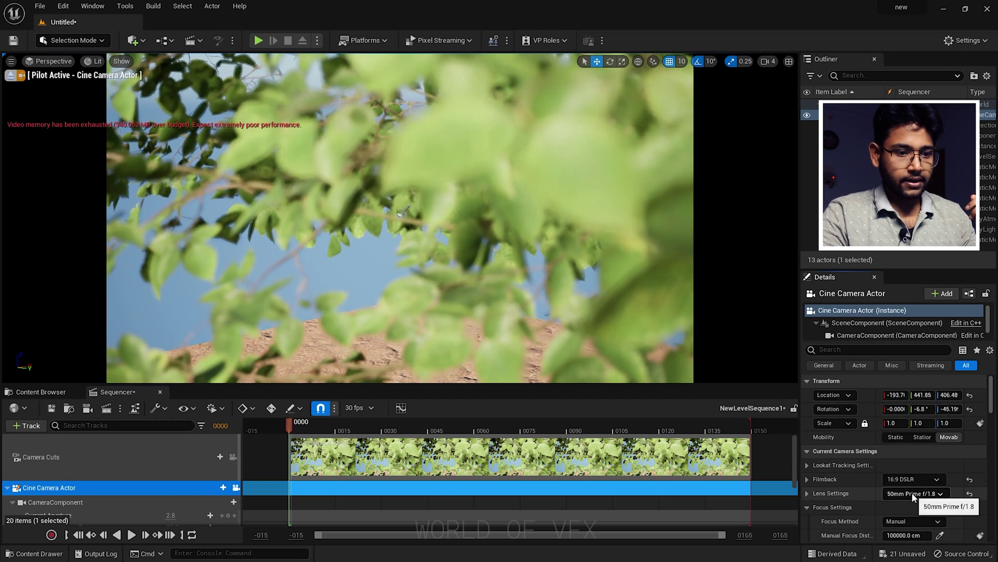
{"action": "left_click", "coordinate": [911, 503]}
{"action": "left_click", "coordinate": [912, 493]}
{"action": "left_click", "coordinate": [912, 436]}
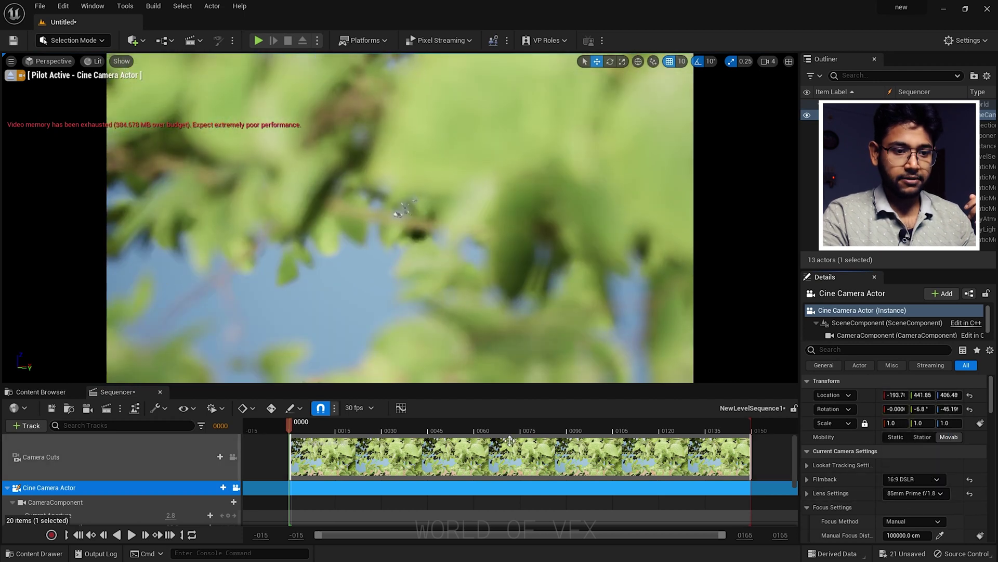
- Set the cine camera's manual focus distance to about 194.5 cm to focus on the hornbeam leaves, and deselect the camera
{"action": "scroll", "coordinate": [845, 447], "scroll_direction": "down", "scroll_amount": 3}
{"action": "left_click_drag", "start_coordinate": [910, 469], "coordinate": [884, 468]}
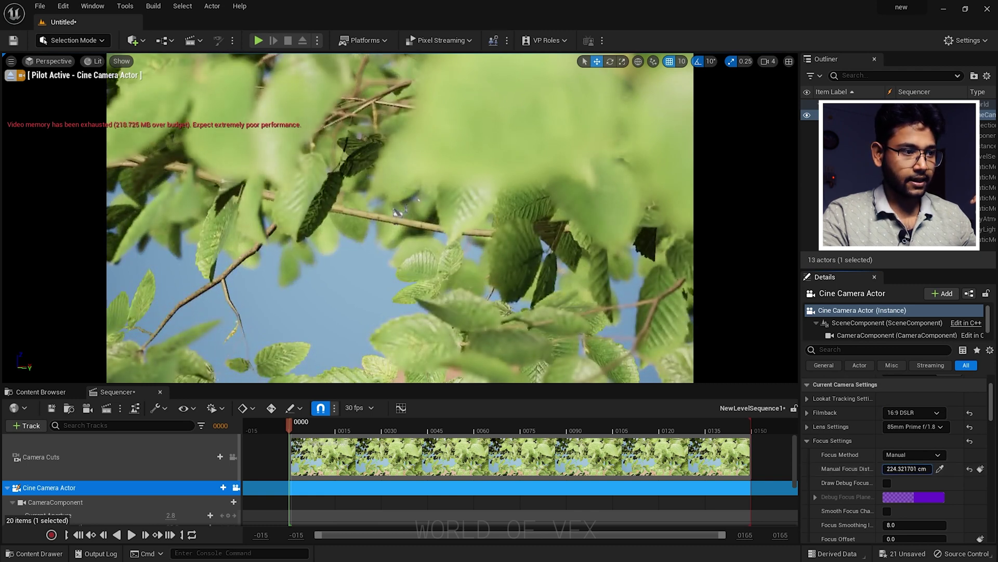
{"action": "left_click_drag", "start_coordinate": [907, 468], "coordinate": [915, 469]}
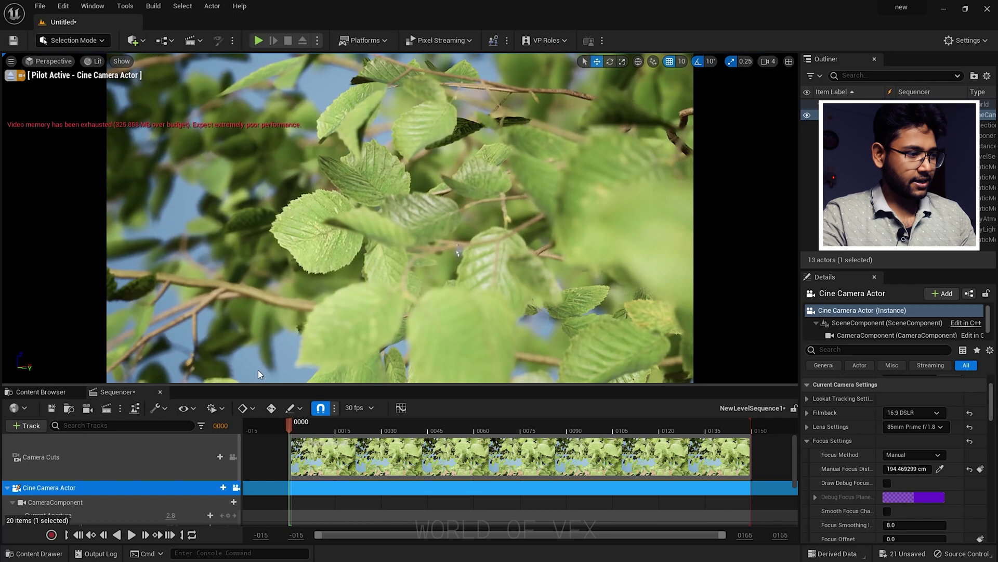
{"action": "key", "text": "Escape"}
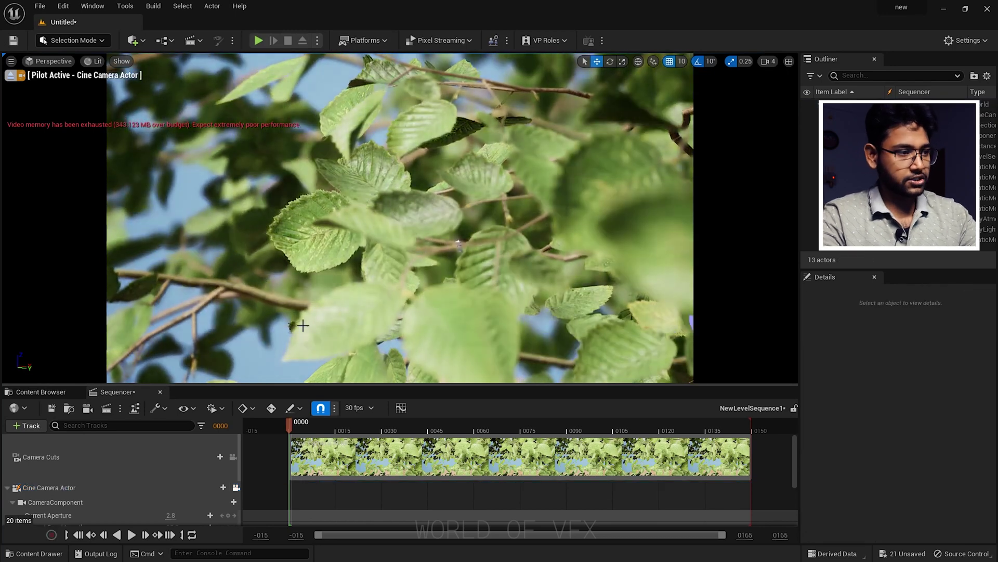